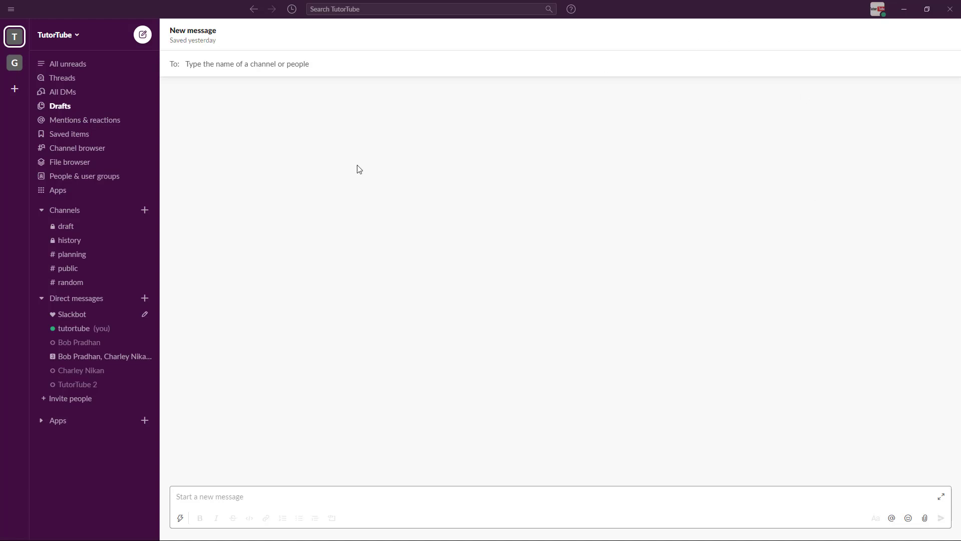
- Open the workspace settings page of the TutorTube workspace in the browser
click(70, 44)
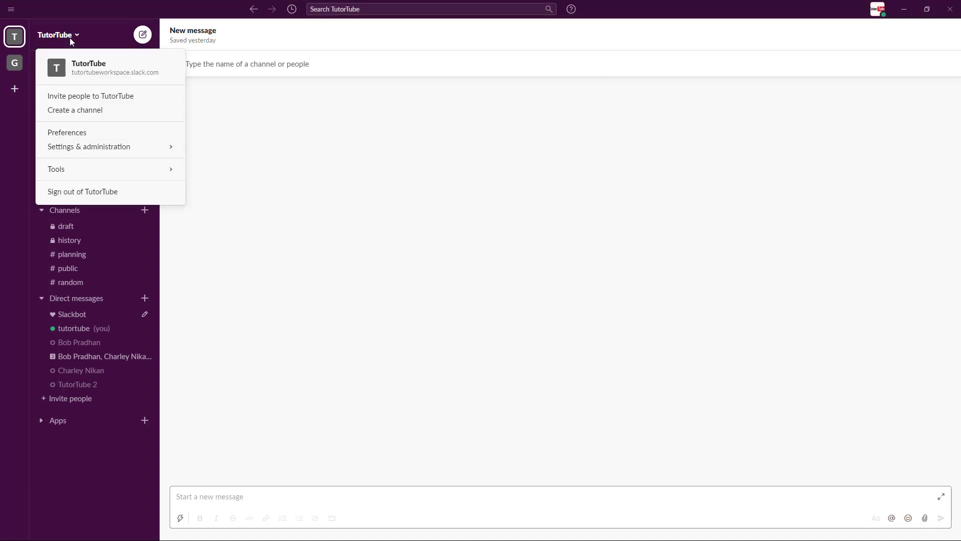
mouse_move(94, 148)
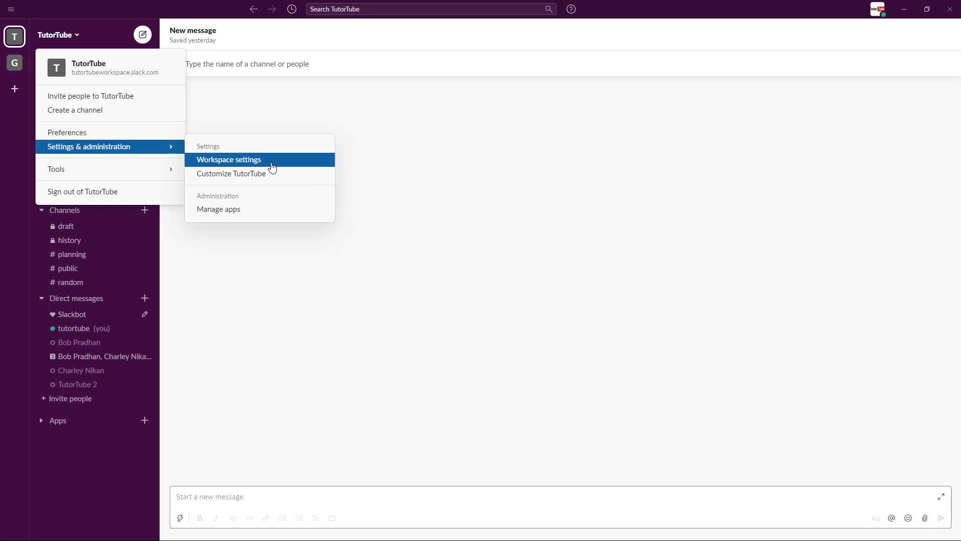
click(269, 160)
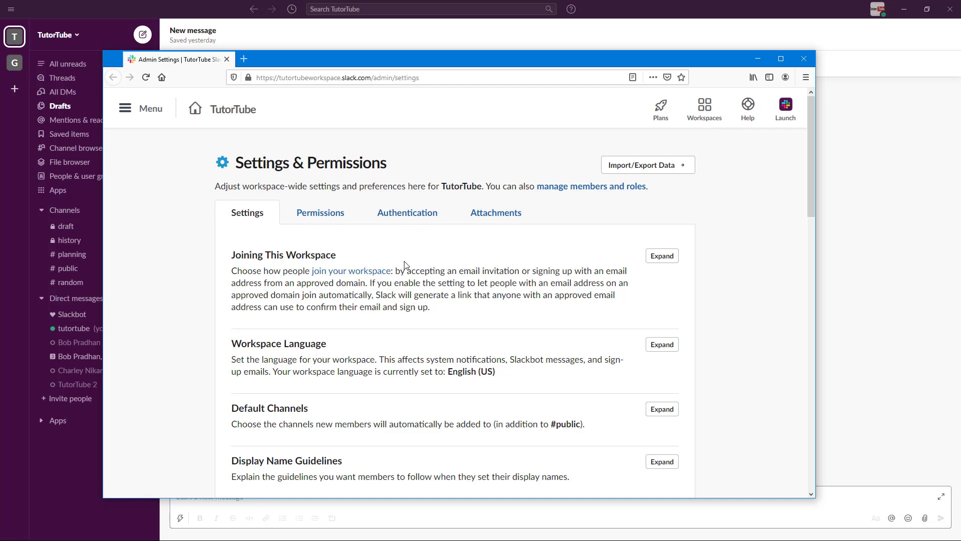
scroll(399, 267, down, 3)
scroll(371, 239, up, 3)
- Try approving invitations for the domain gamingchannel.com under Joining This Workspace, and switch back to Allow invitations without saving
click(662, 255)
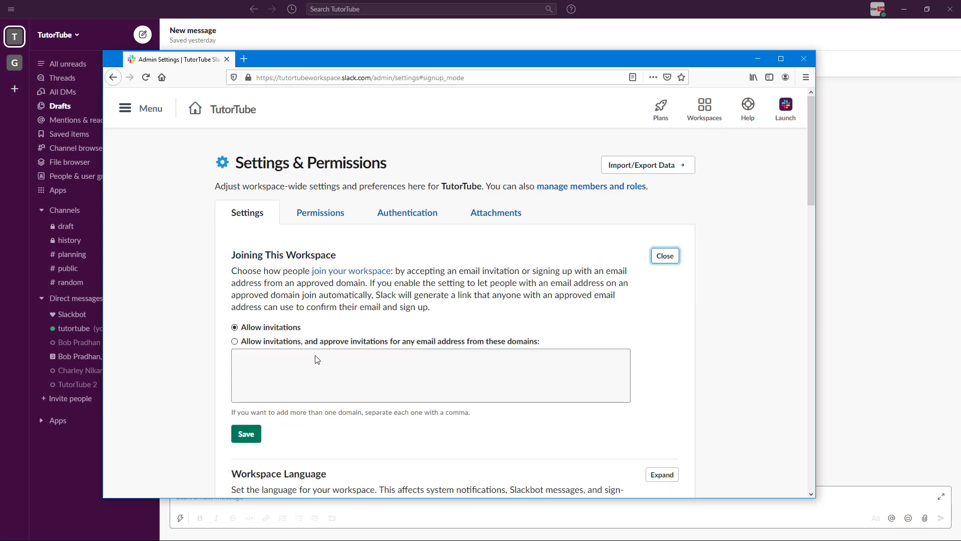
scroll(319, 345, down, 2)
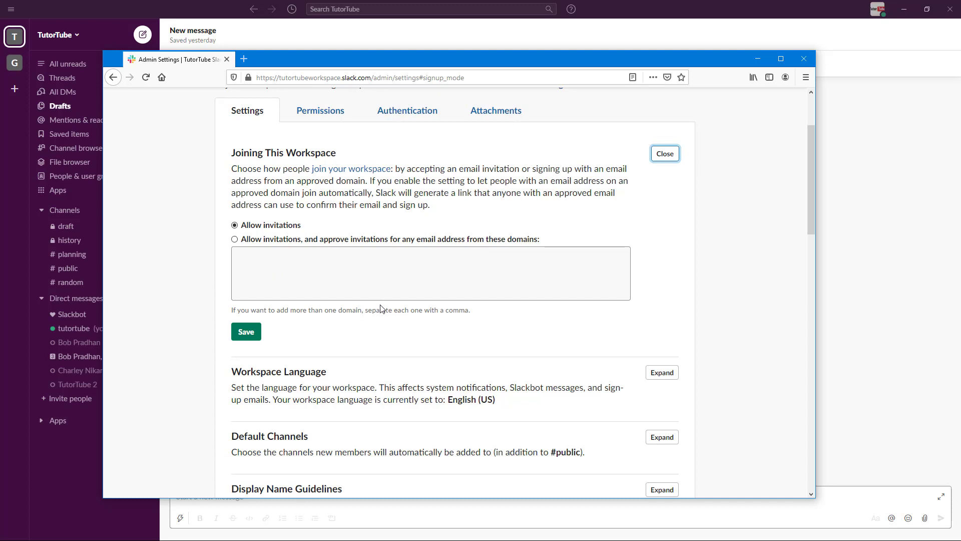
click(306, 239)
click(287, 267)
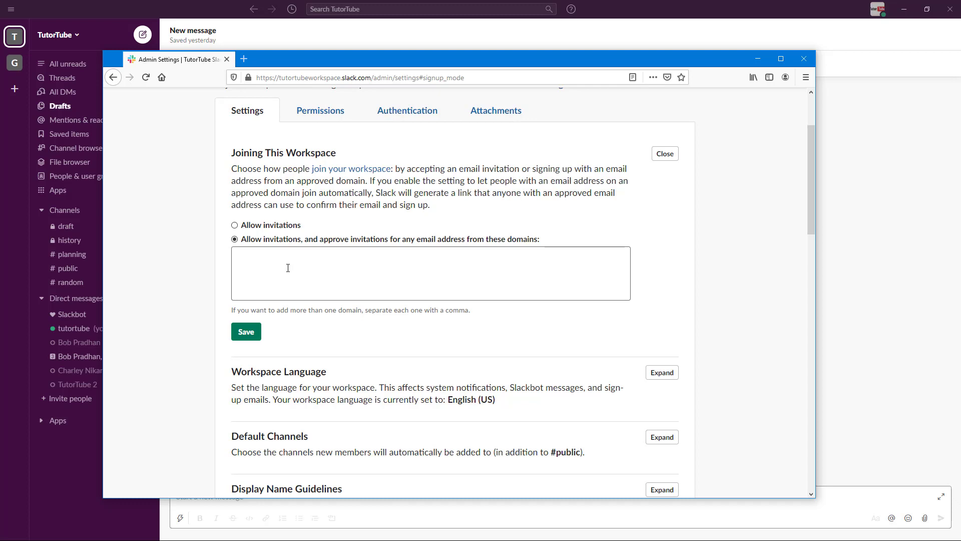
text(gamingchannel.com)
key(ctrl+a)
key(BackSpace)
click(253, 228)
click(675, 155)
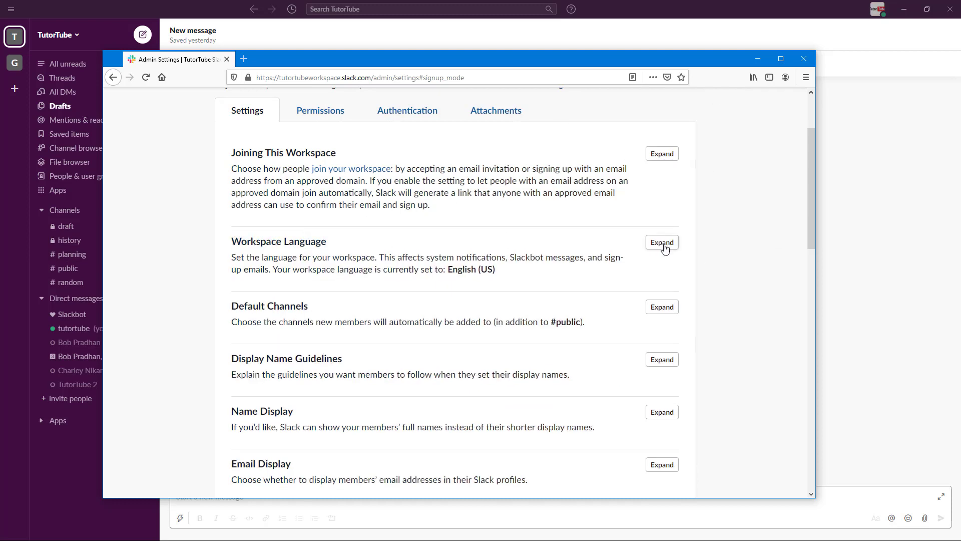
- Examine the languages offered under Workspace Language, and collapse the section without picking another one
click(662, 244)
click(617, 298)
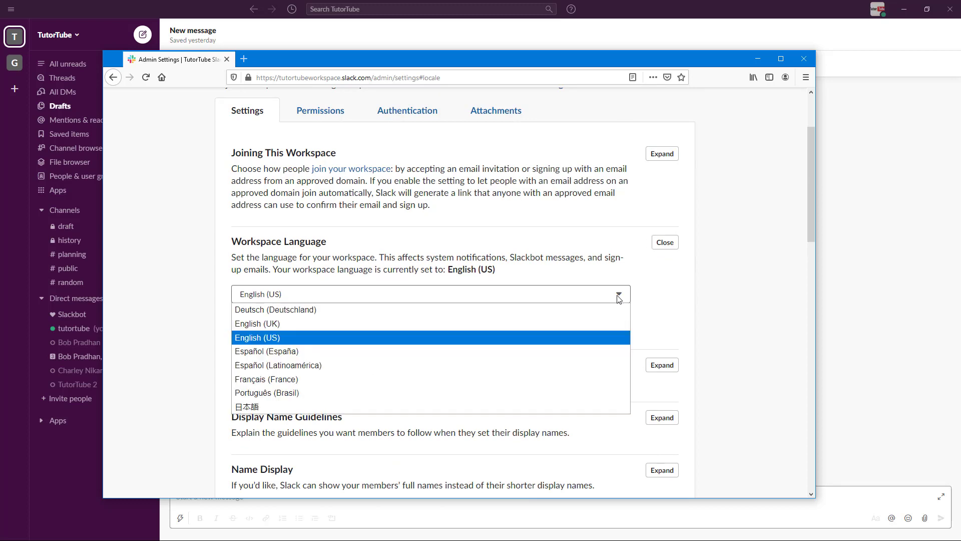
click(654, 290)
click(666, 244)
- Review the Default Channels assigned to new members and the Display Name Guidelines options, collapsing each section again
scroll(668, 247, down, 2)
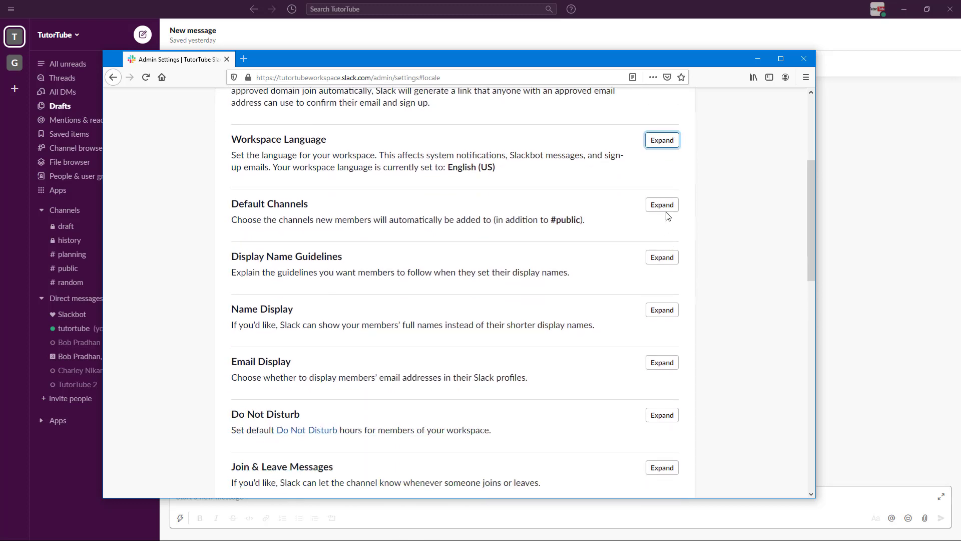
click(665, 205)
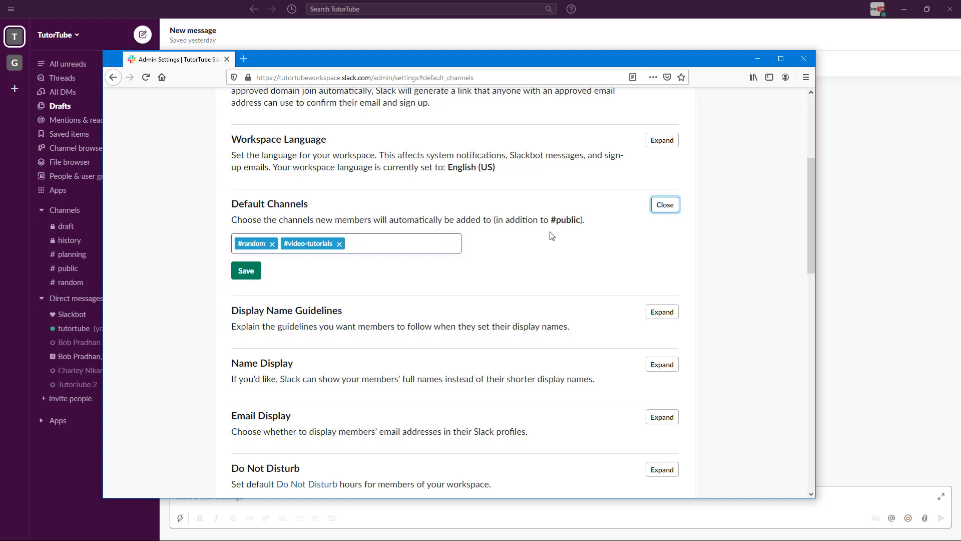
click(662, 205)
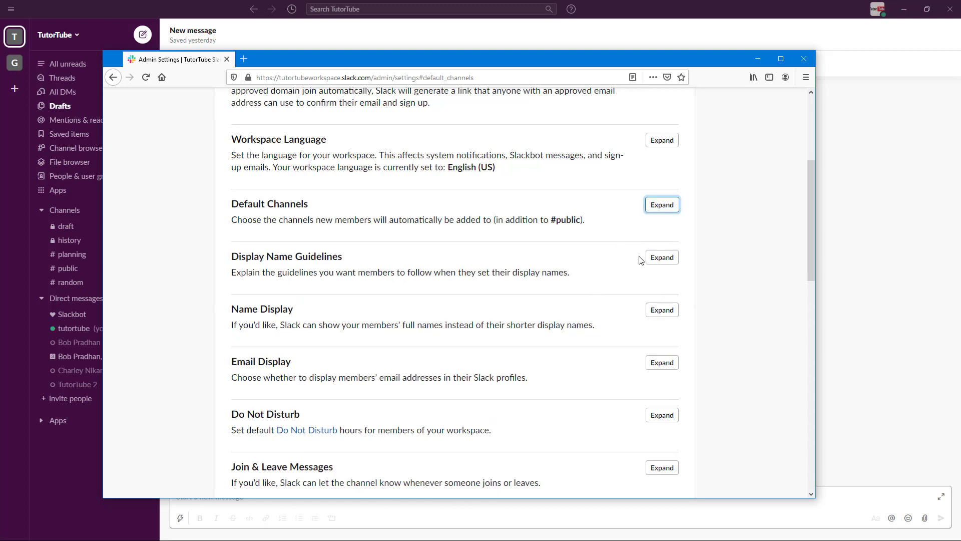
click(662, 257)
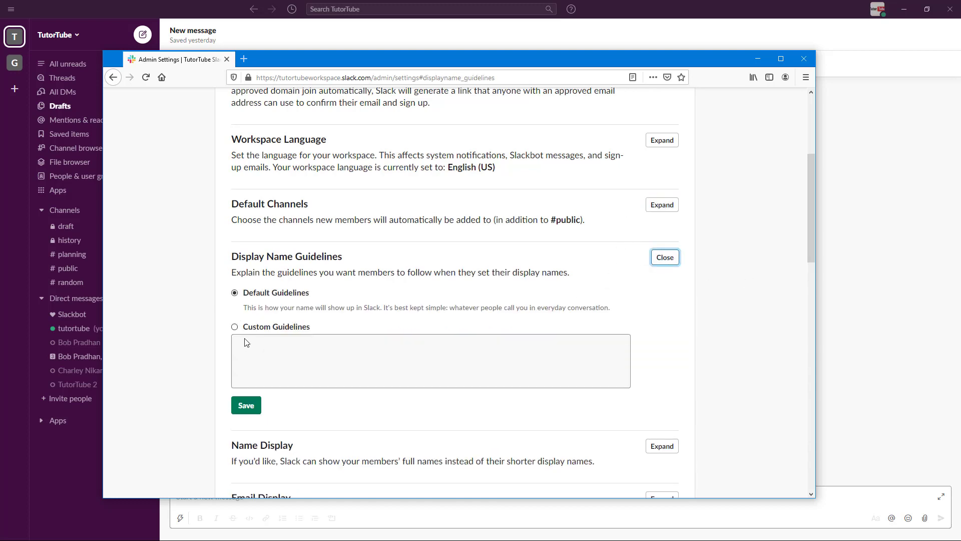
click(667, 257)
- Review the Name Display option for showing members' full names, and collapse the section
scroll(676, 268, down, 1)
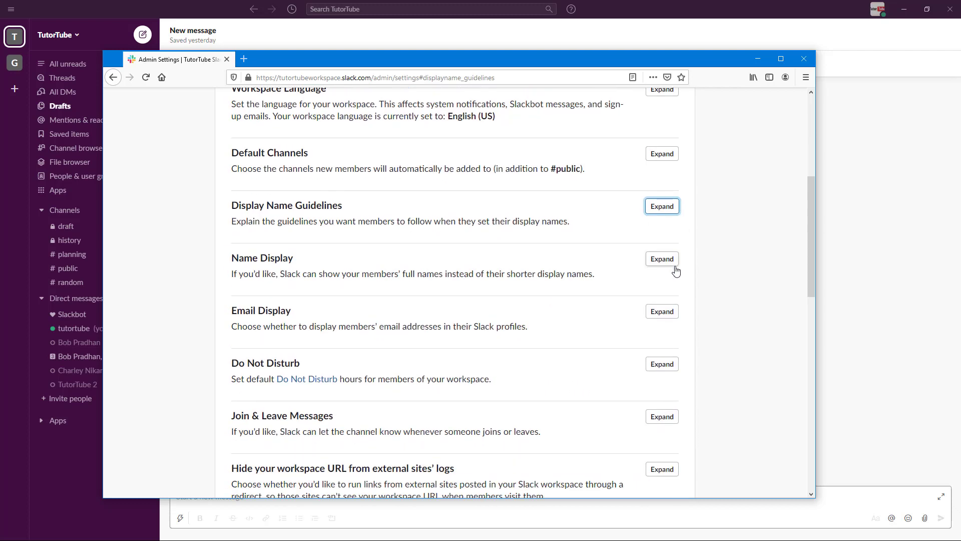
click(673, 261)
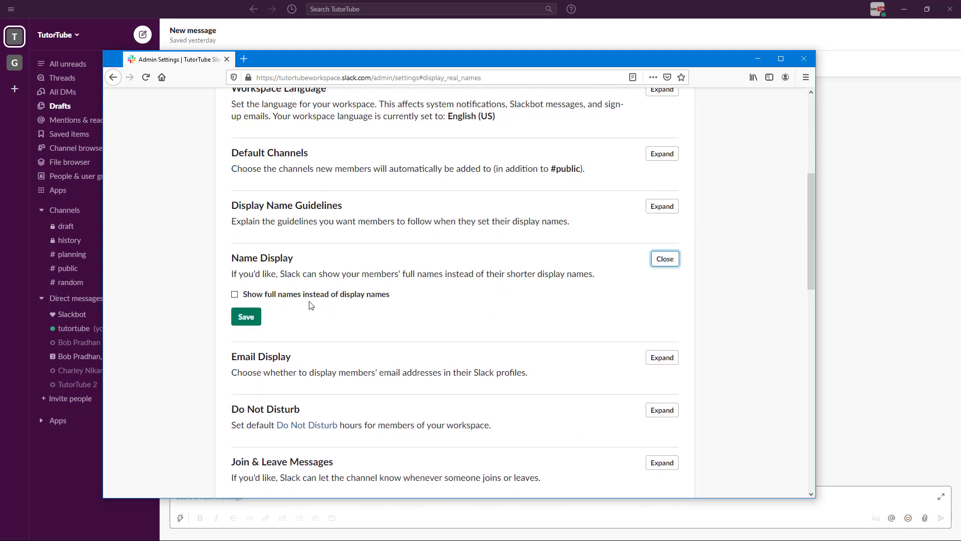
click(665, 259)
- Review the Email Display option and the default Do Not Disturb hours, collapsing each section without saving
scroll(253, 401, down, 3)
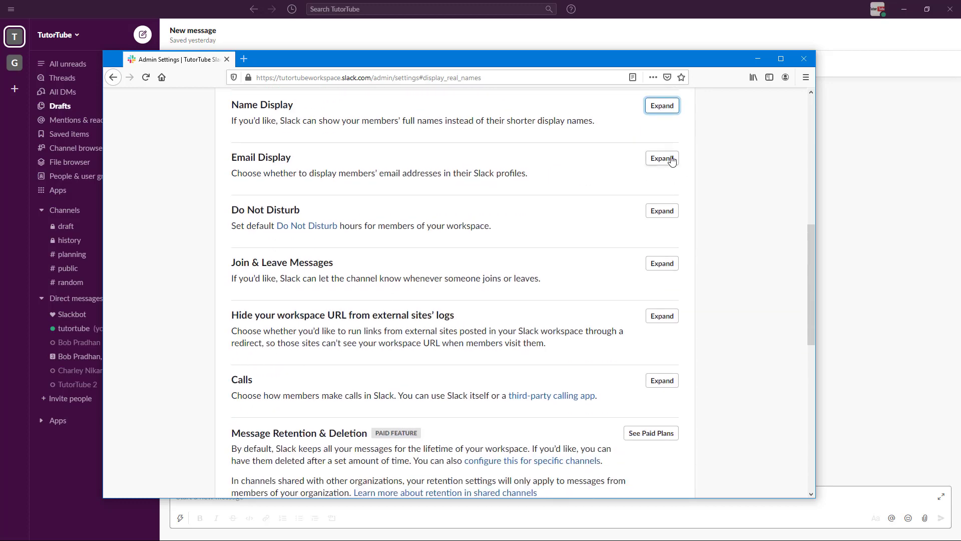
click(663, 158)
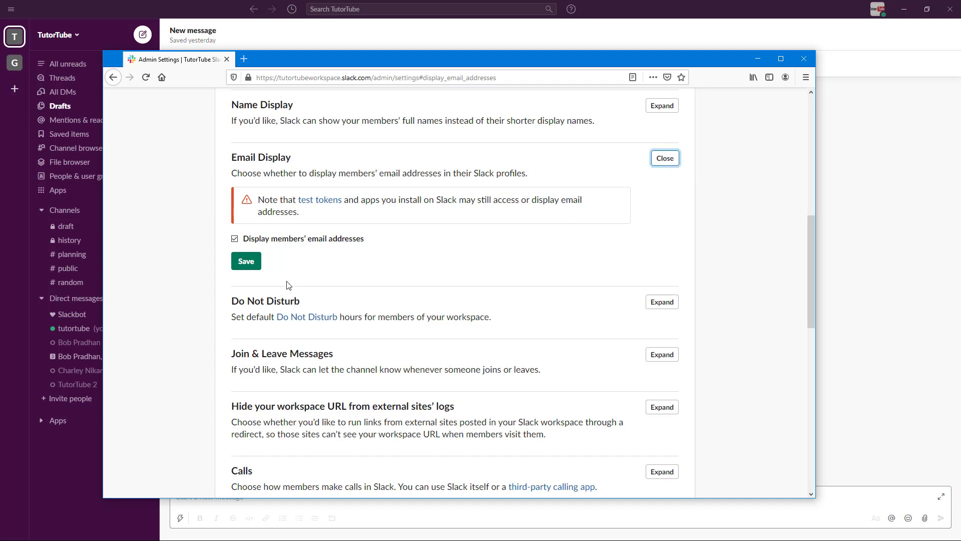
click(353, 239)
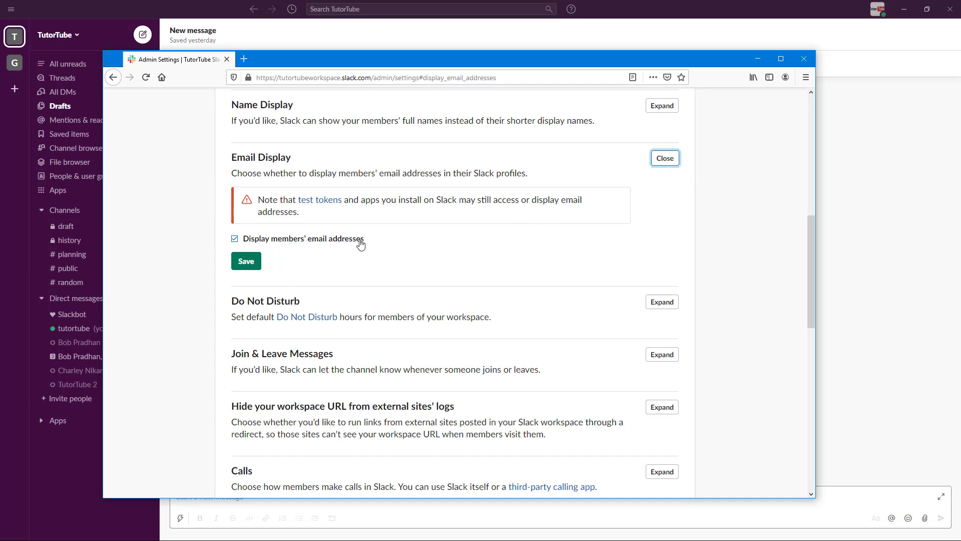
click(665, 159)
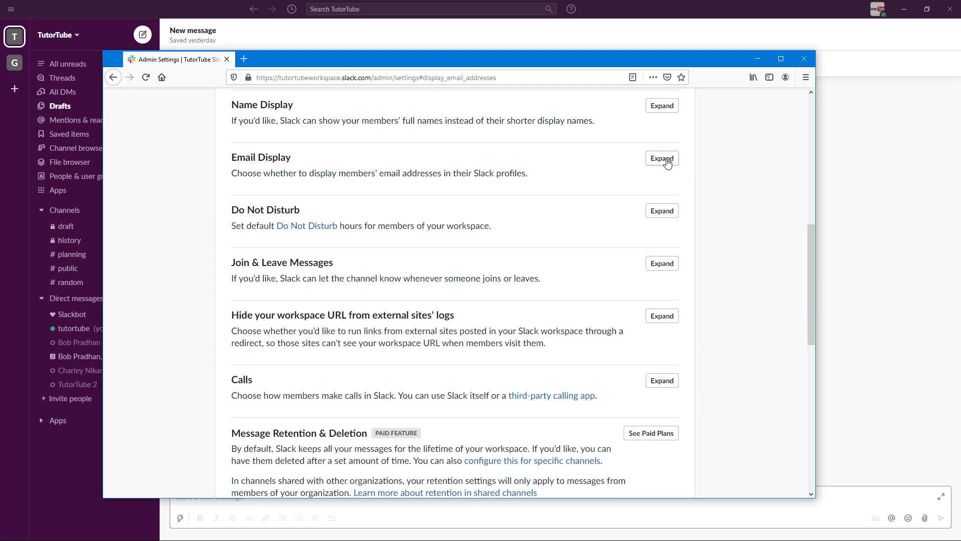
click(662, 211)
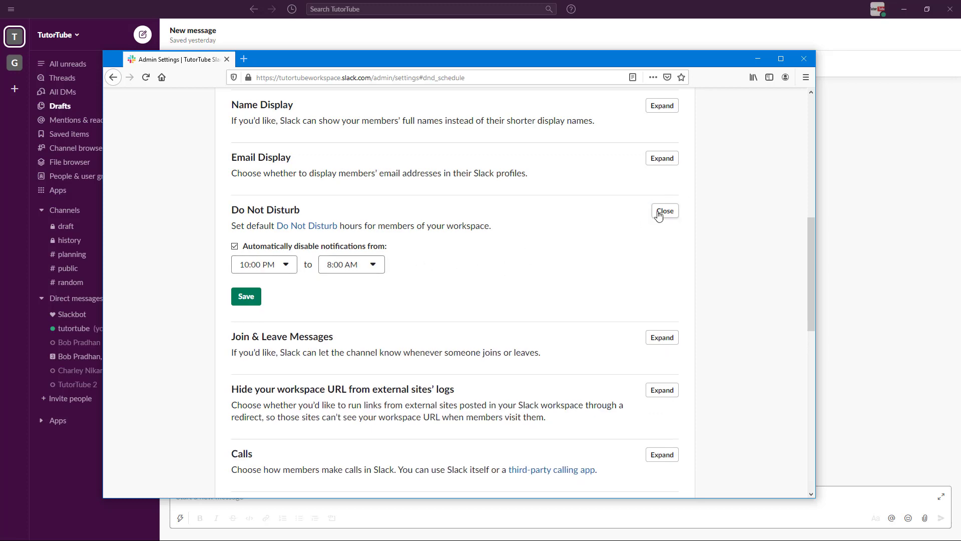
click(661, 210)
- Enable showing a message when people join or leave channels, and save the setting
click(661, 264)
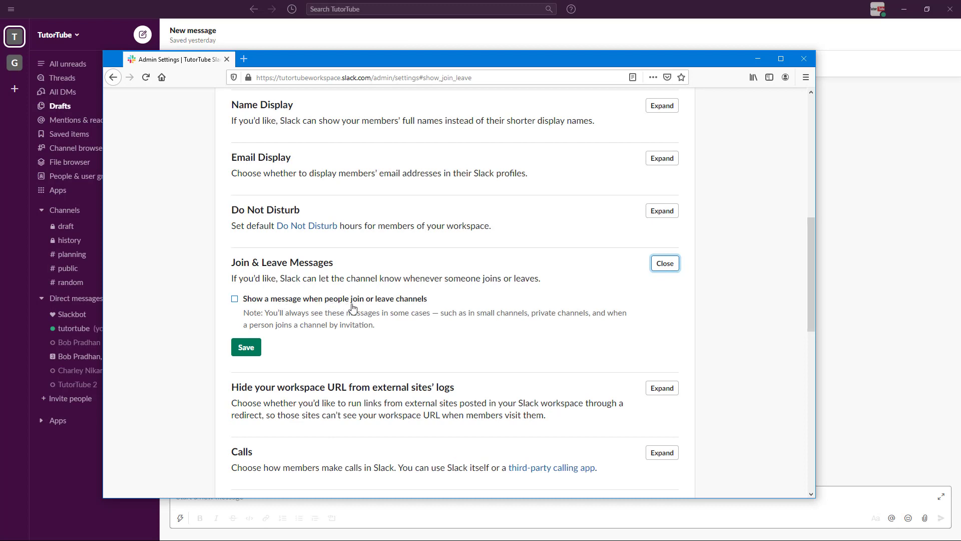
click(376, 300)
click(246, 348)
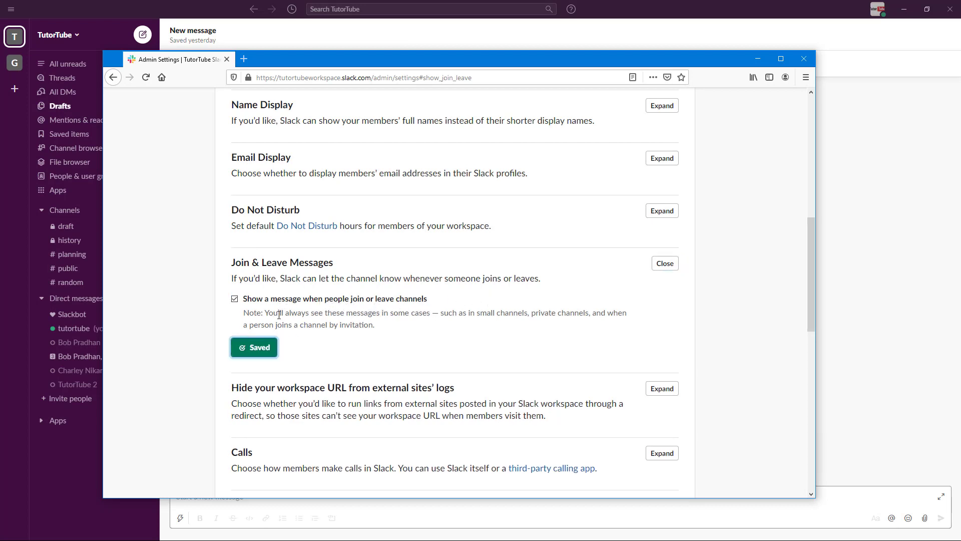
- Review the option for hiding the workspace URL from external sites' logs and the Calls options, collapsing both sections
scroll(278, 358, down, 3)
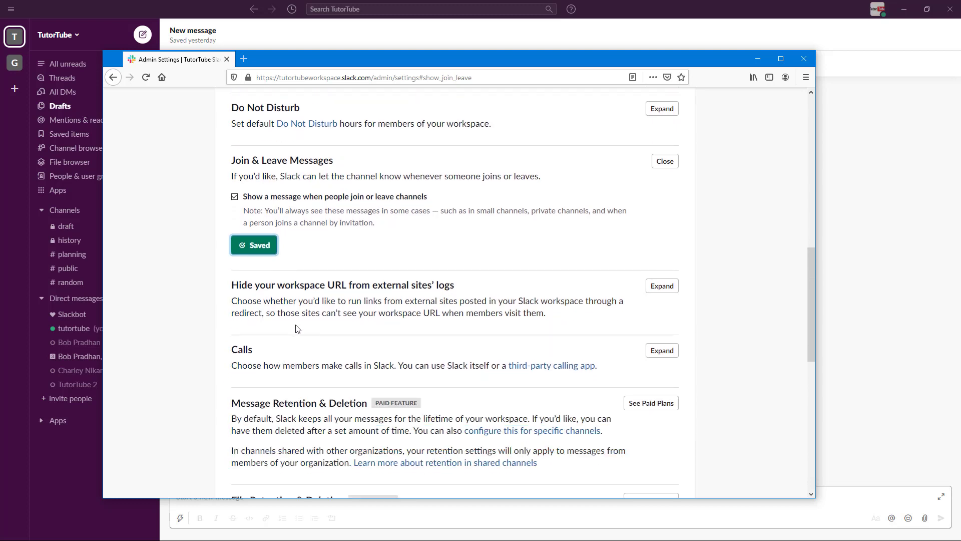
scroll(295, 255, down, 3)
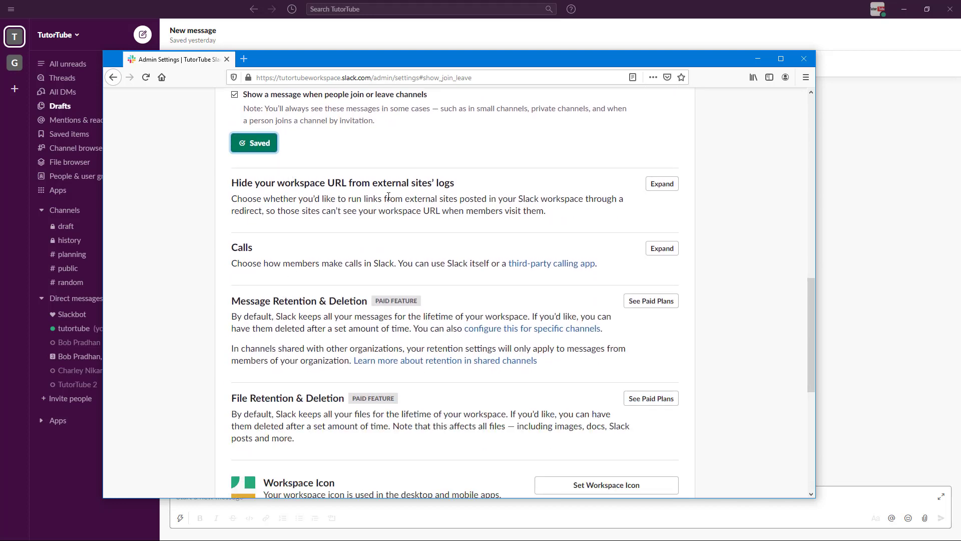
click(662, 184)
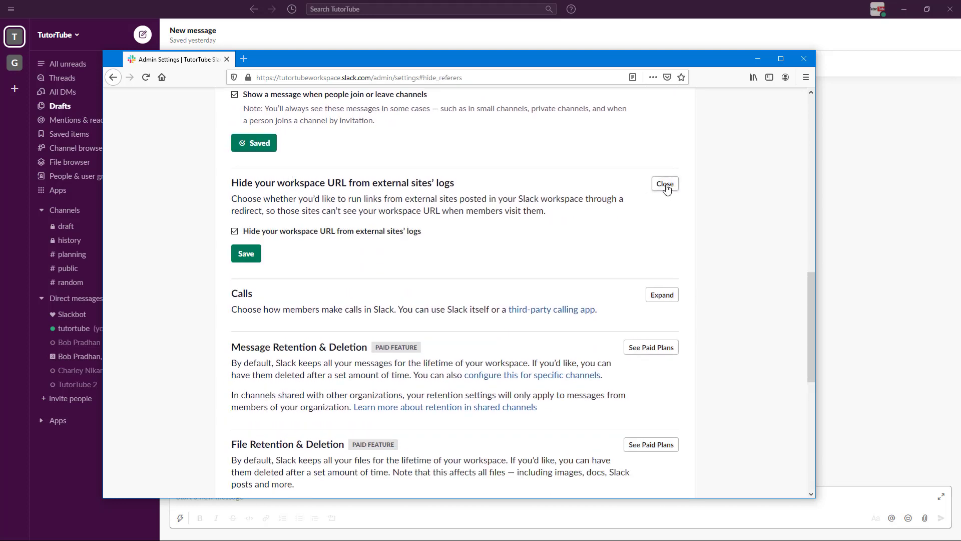
click(666, 185)
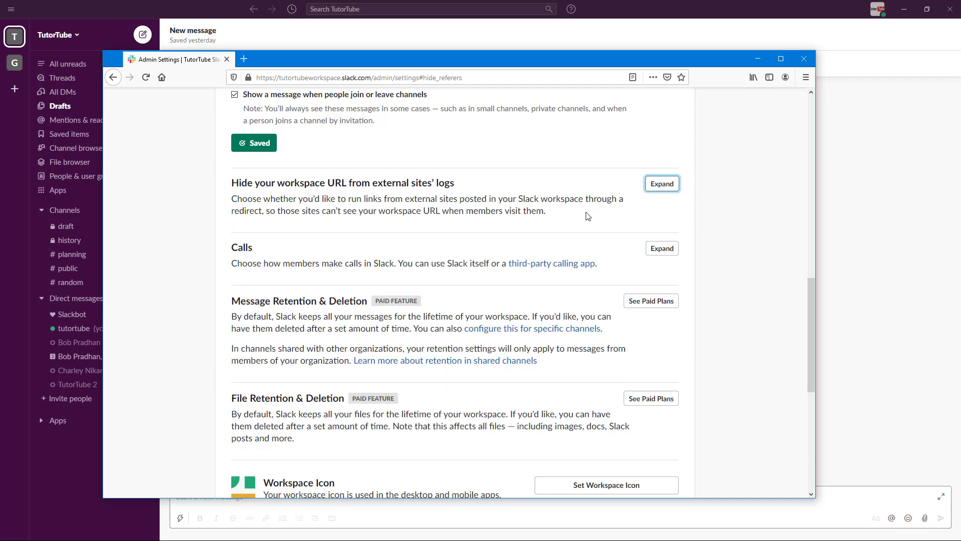
click(663, 249)
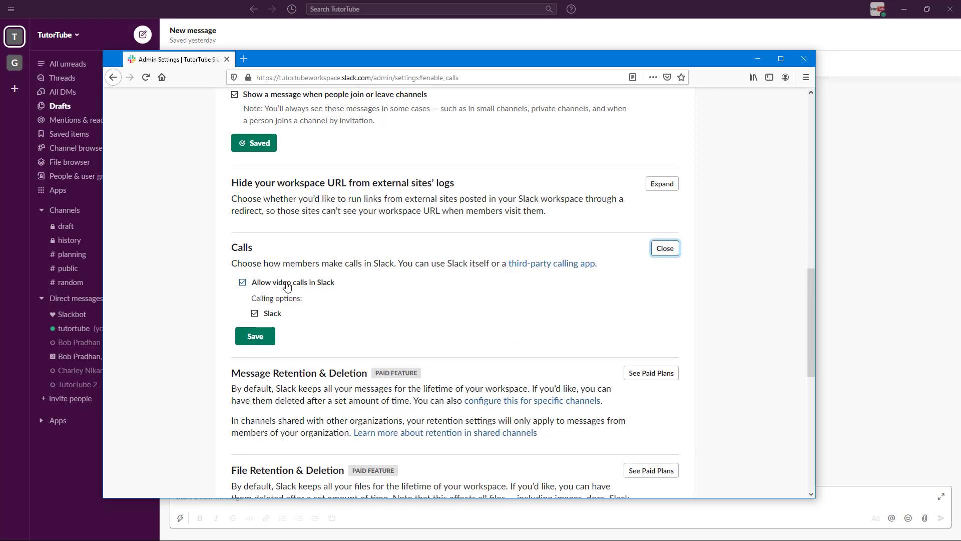
click(676, 247)
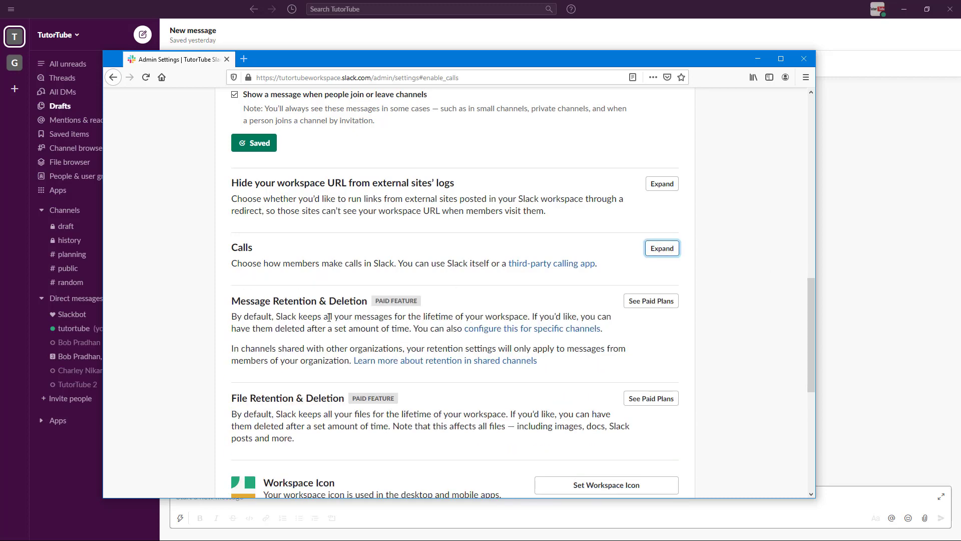
- View the page for uploading a workspace icon, and return to the name, URL and deletion options in the workspace settings
scroll(280, 291, down, 1)
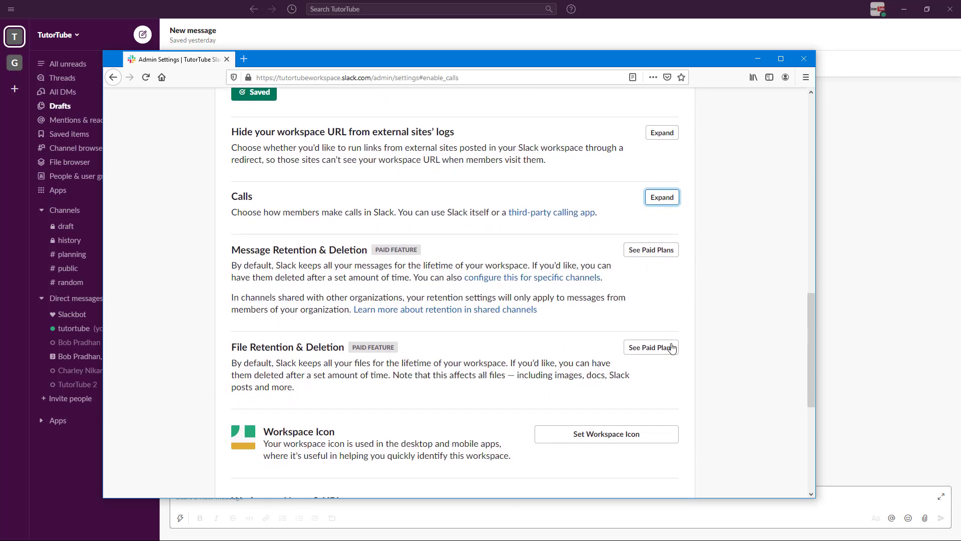
scroll(661, 362, down, 3)
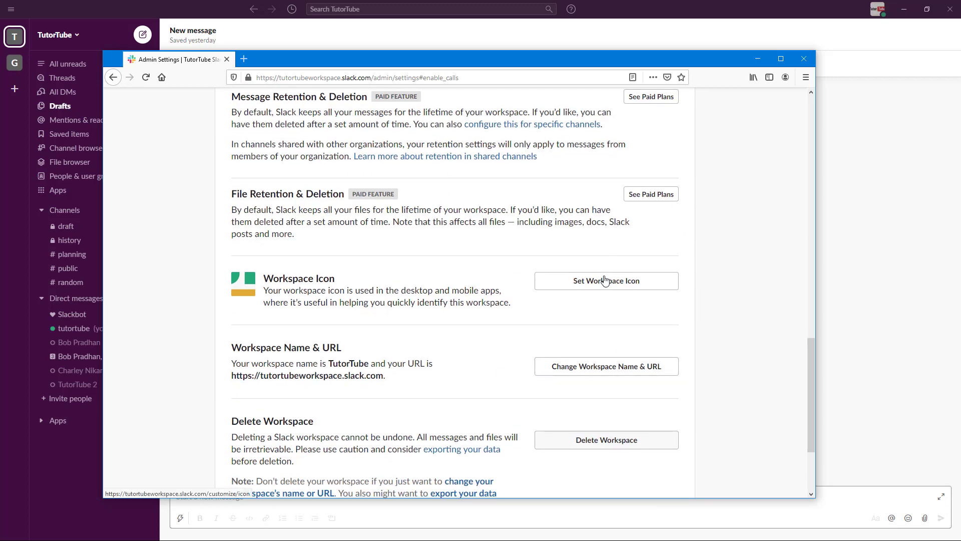
click(596, 276)
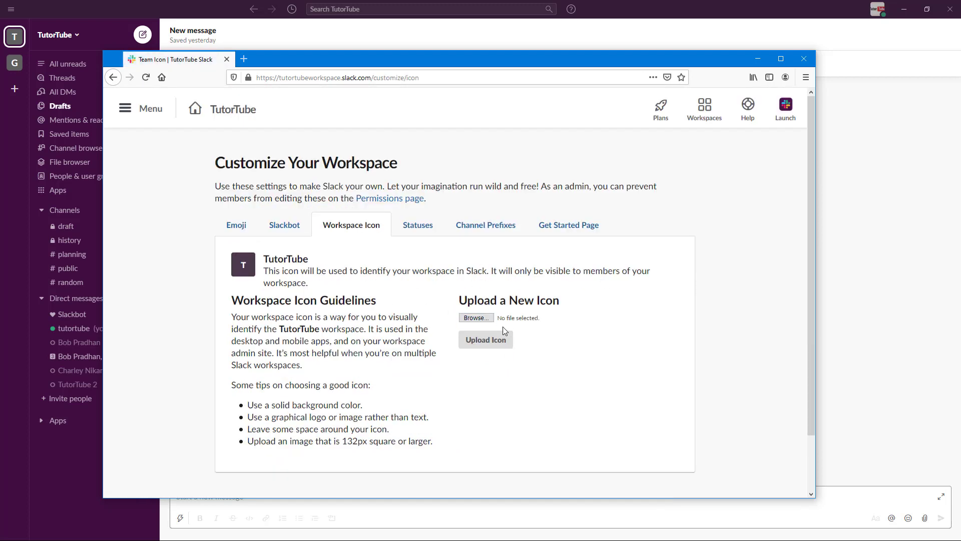
click(255, 231)
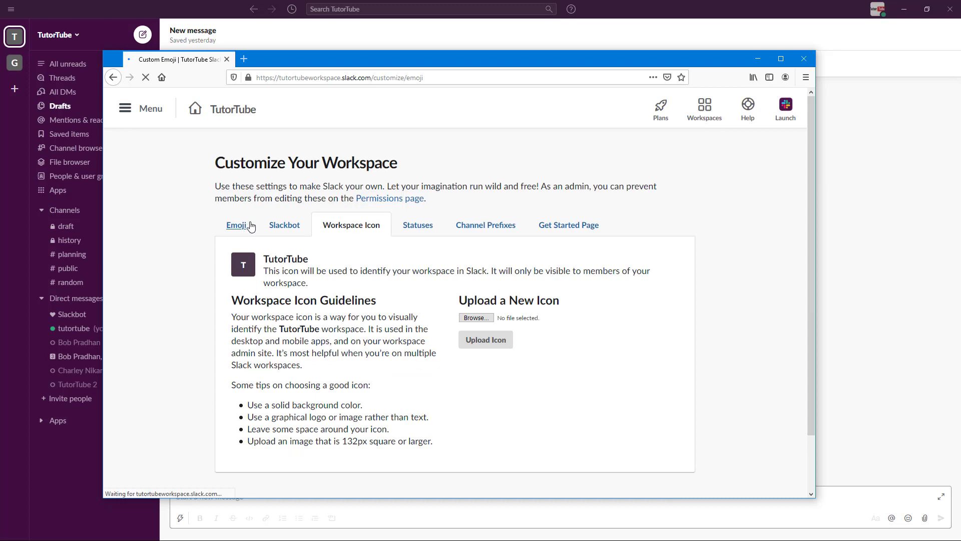
click(113, 78)
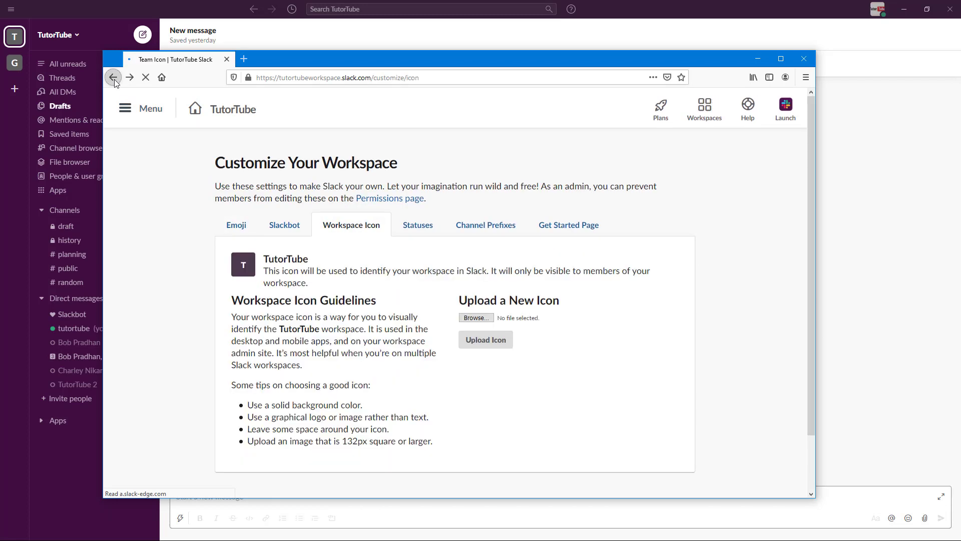
click(113, 79)
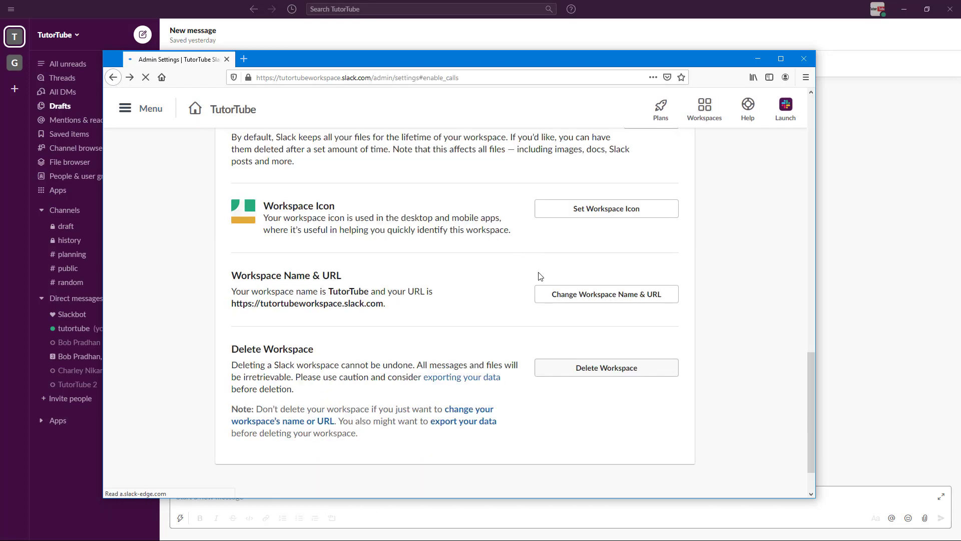
scroll(582, 220, up, 3)
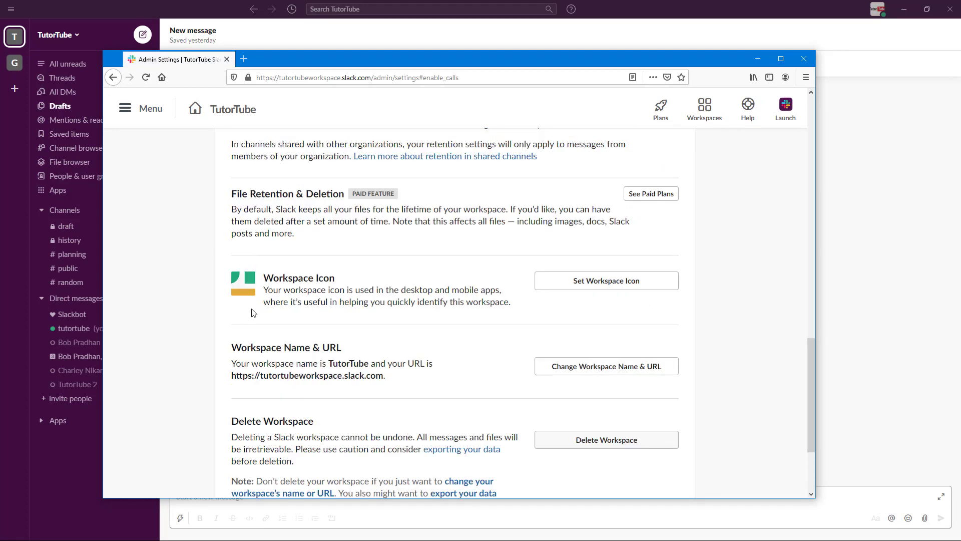
scroll(264, 317, down, 4)
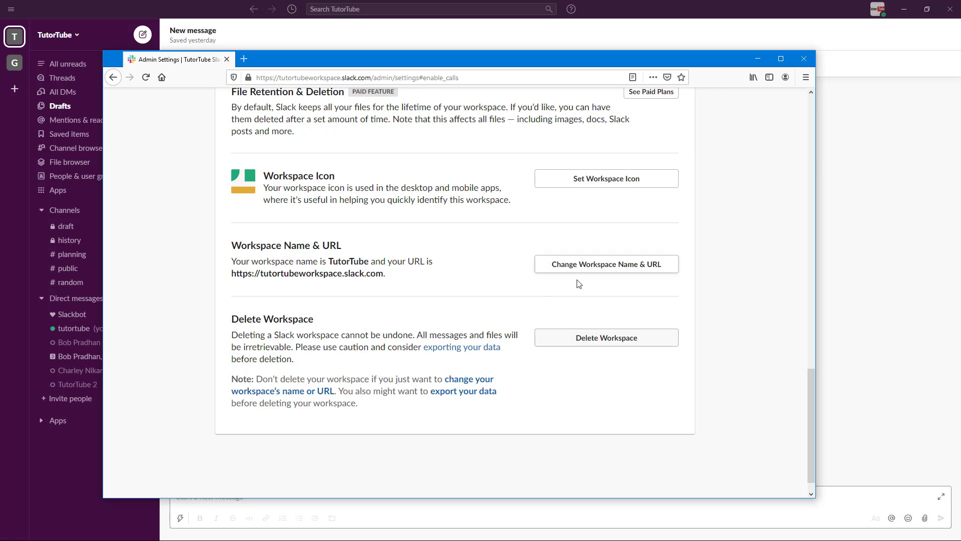
scroll(576, 306, up, 1)
scroll(576, 307, up, 15)
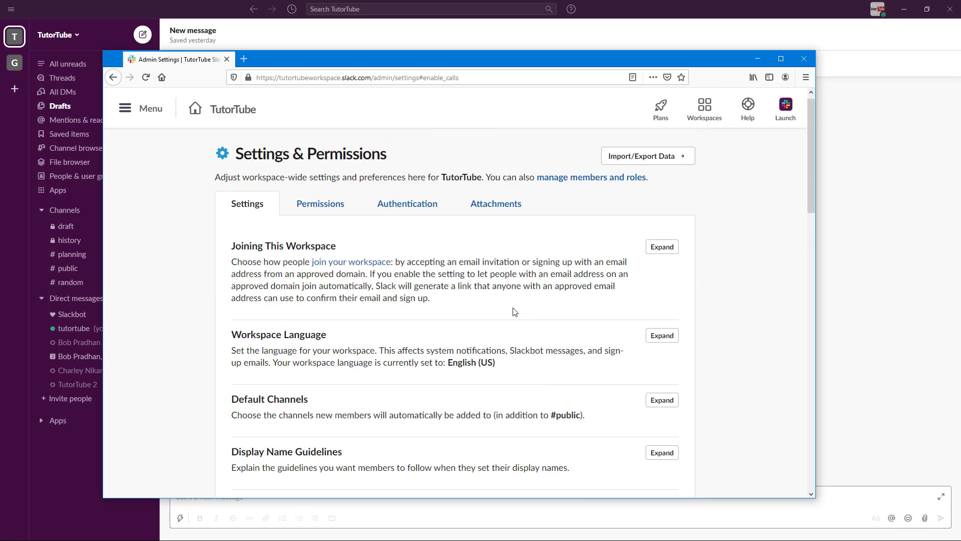
click(330, 221)
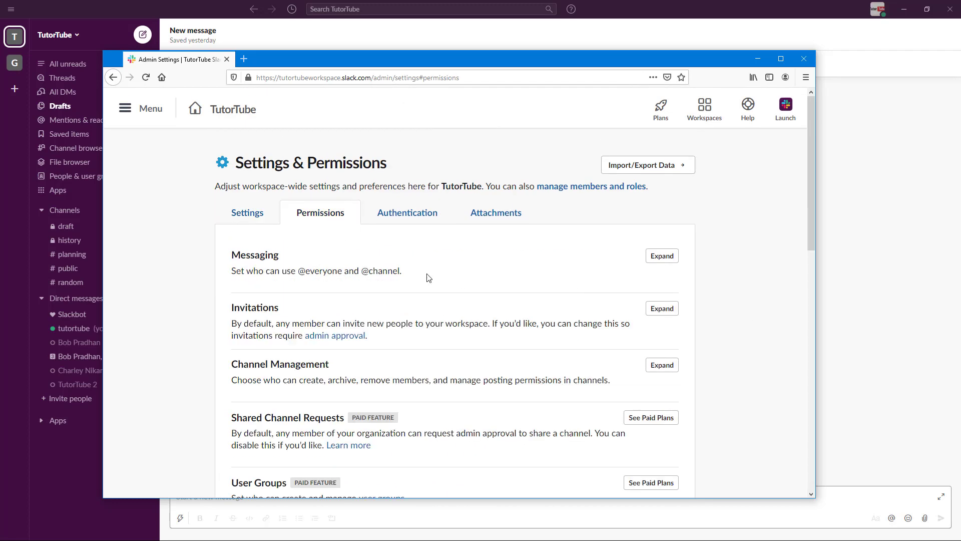
click(662, 256)
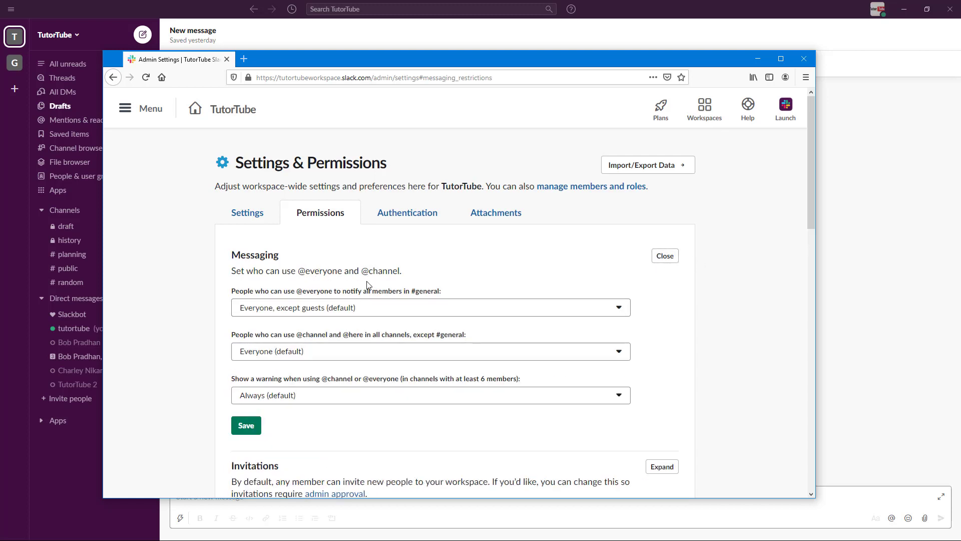
click(292, 307)
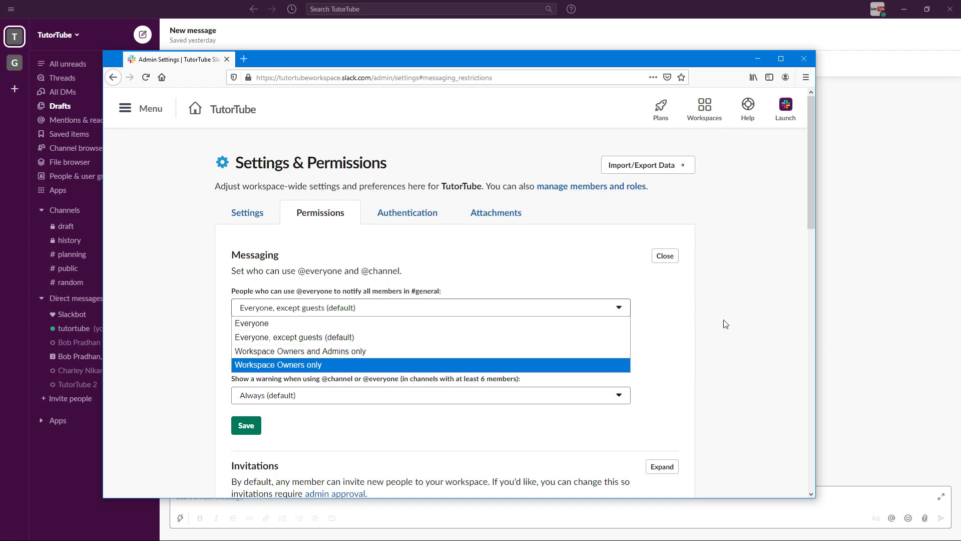
click(465, 337)
scroll(384, 261, down, 3)
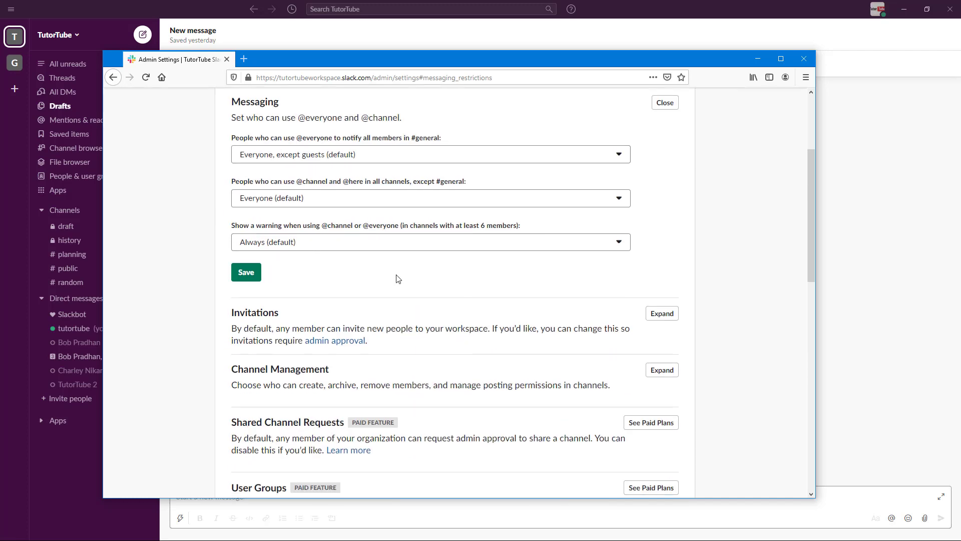
scroll(359, 293, down, 1)
scroll(363, 293, up, 4)
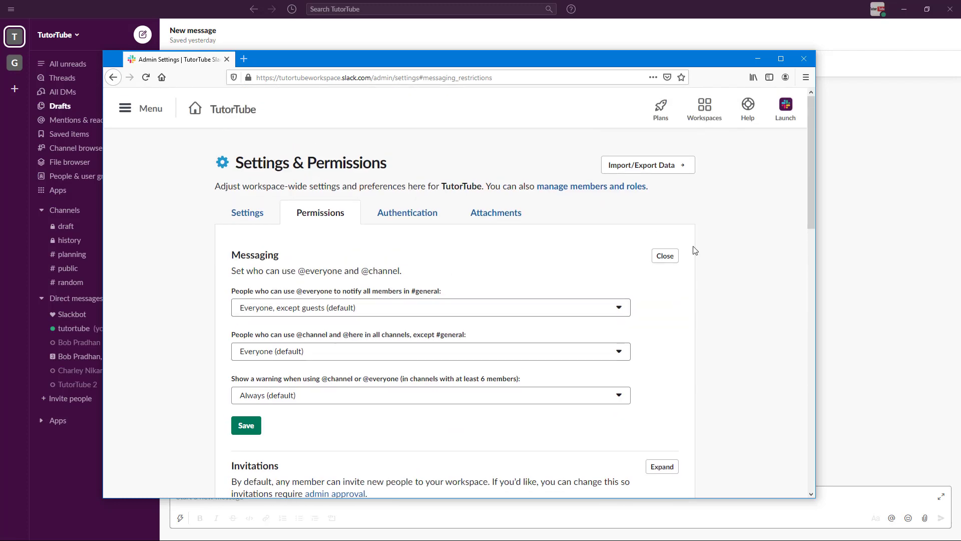
click(665, 256)
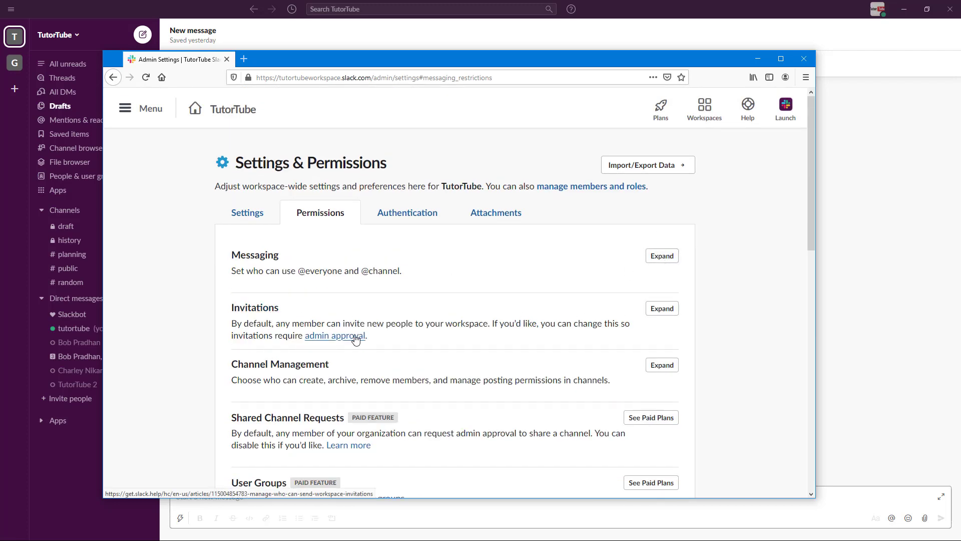
- Try requiring admin approval for invitations with requests sent to all admins via Slackbot, and collapse the section without saving
click(659, 310)
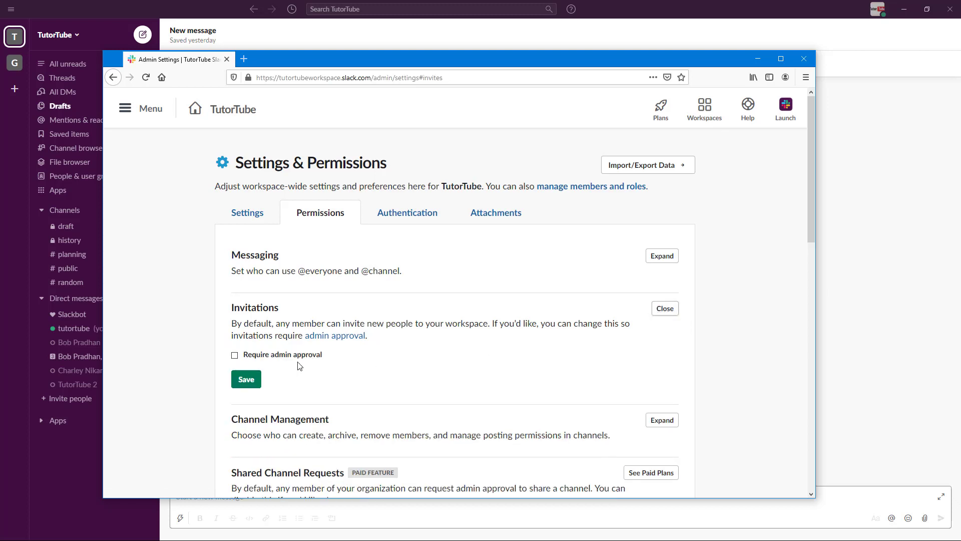
click(235, 356)
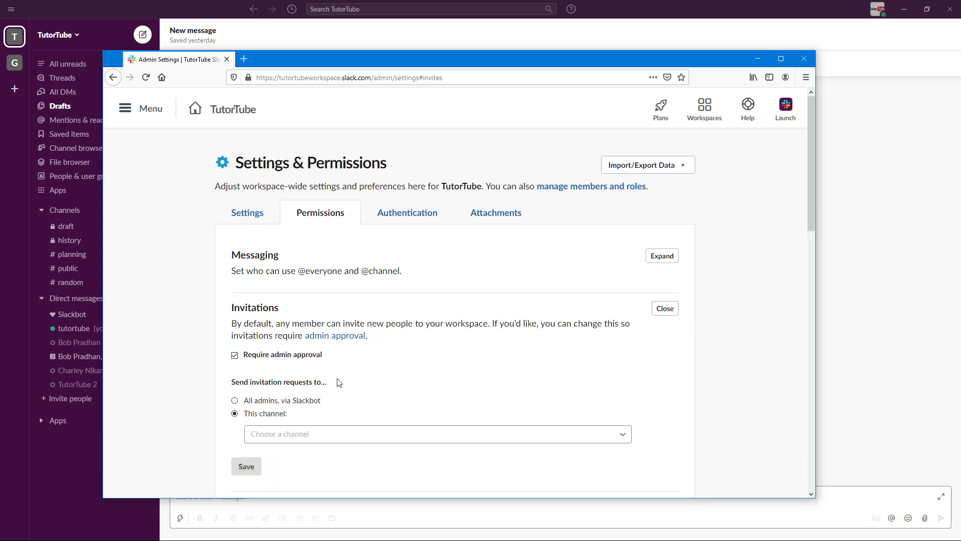
scroll(272, 376, down, 2)
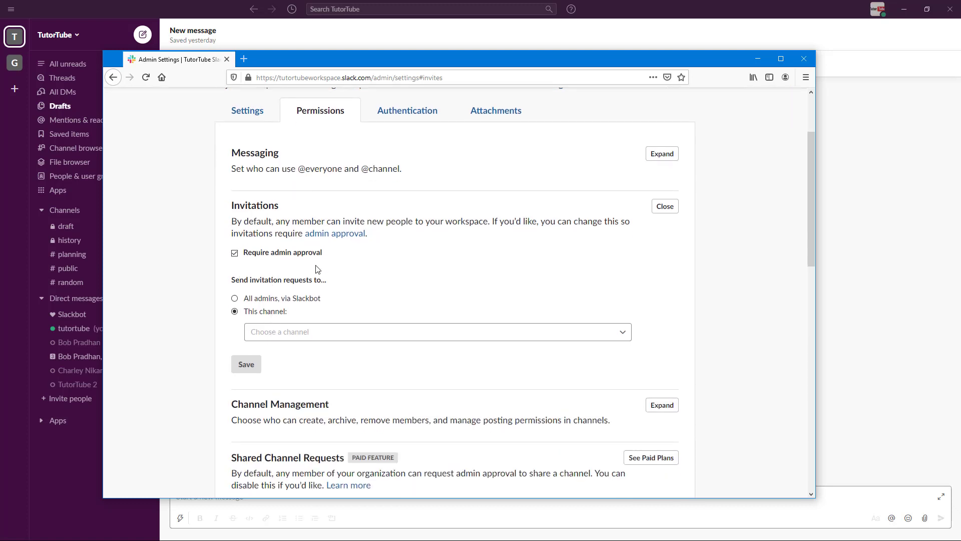
click(254, 299)
click(256, 313)
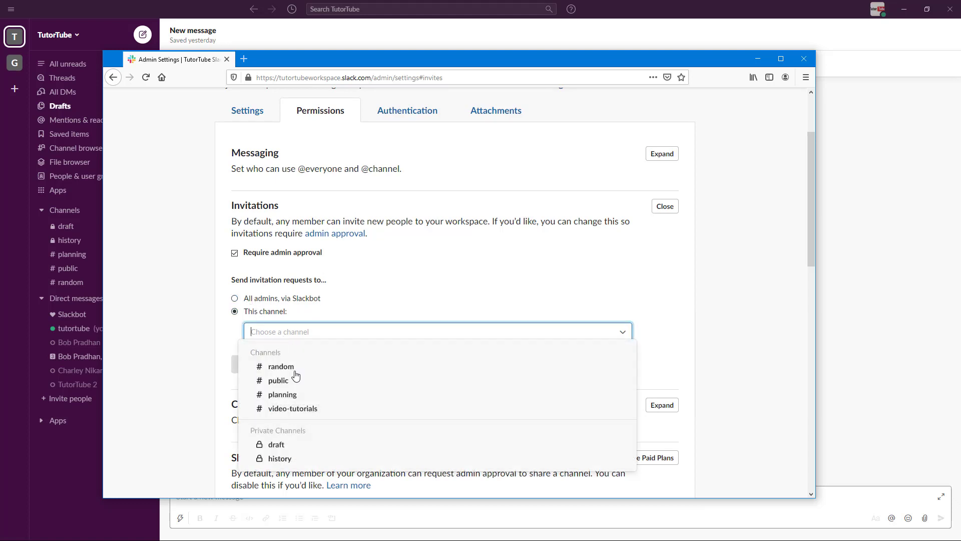
click(439, 258)
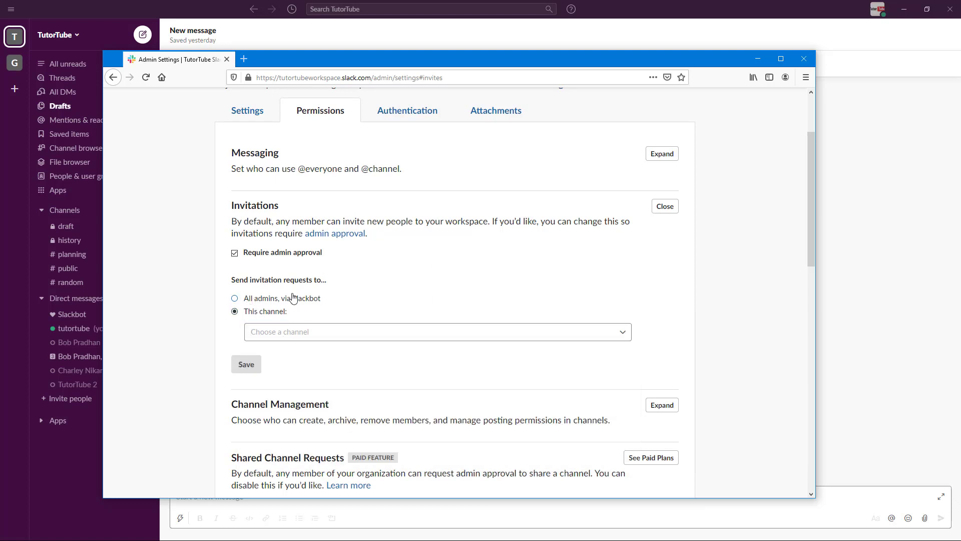
click(293, 299)
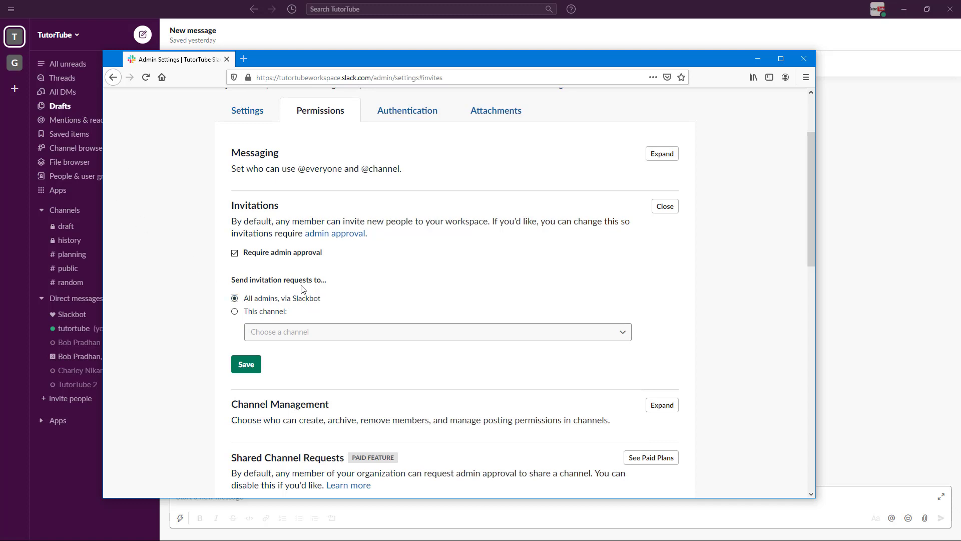
click(669, 208)
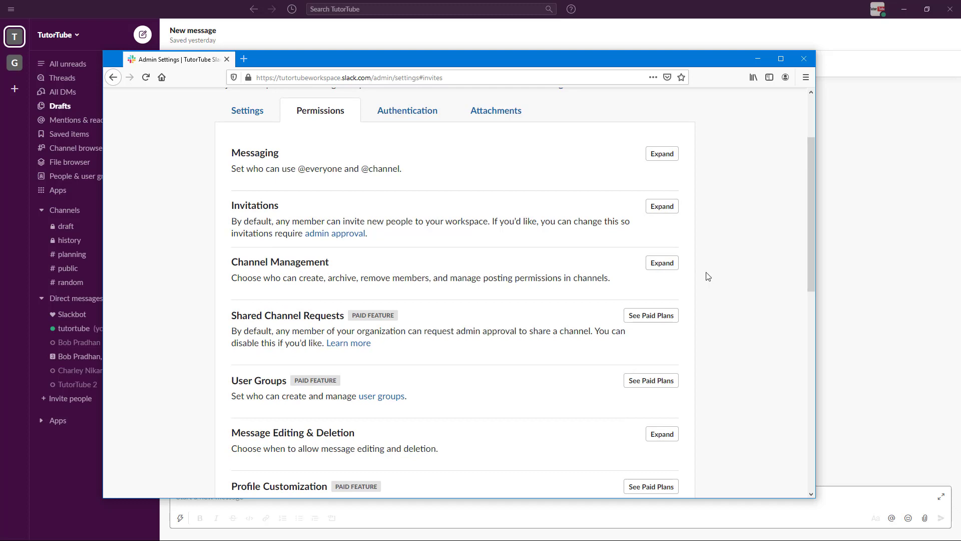
- Review who can create, archive, remove members from and manage posting in channels under Channel Management, and collapse the section
click(664, 263)
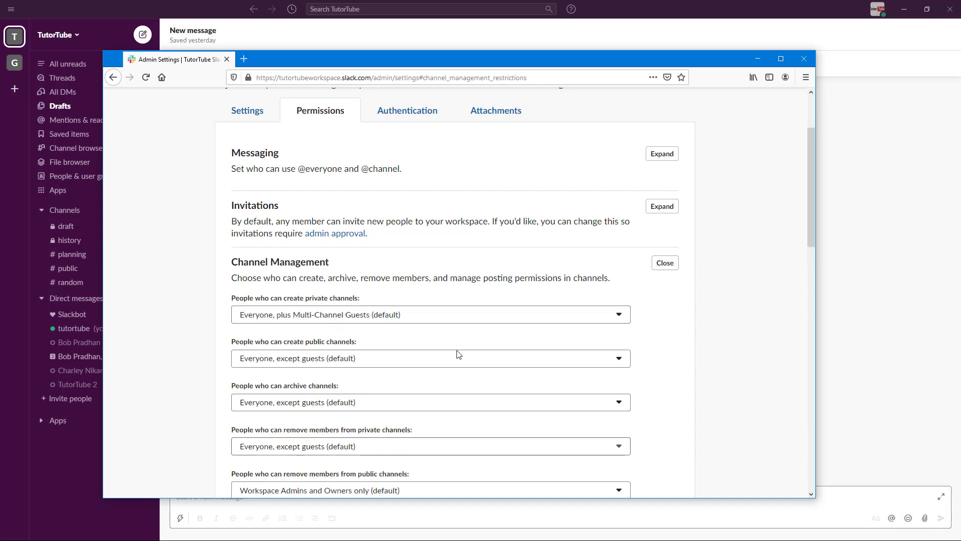
scroll(556, 398, down, 3)
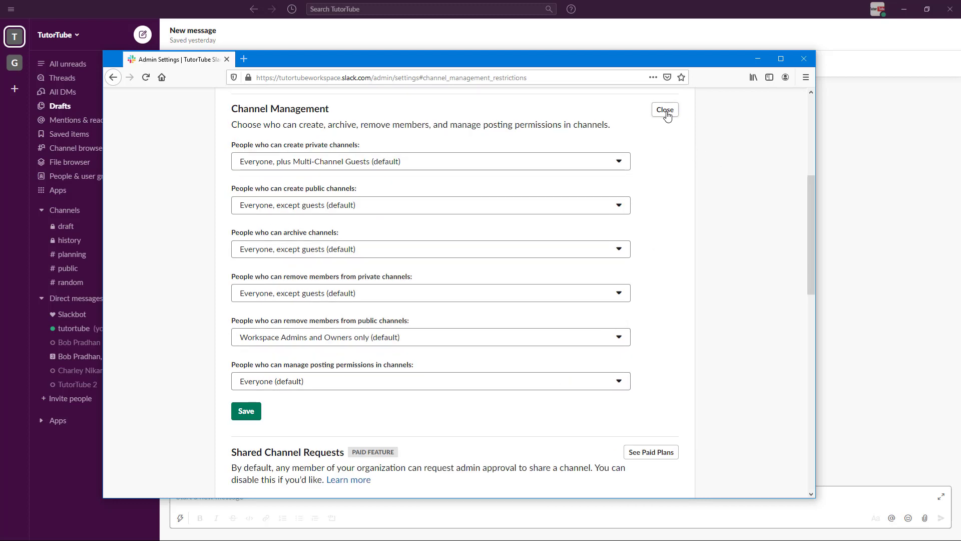
click(666, 111)
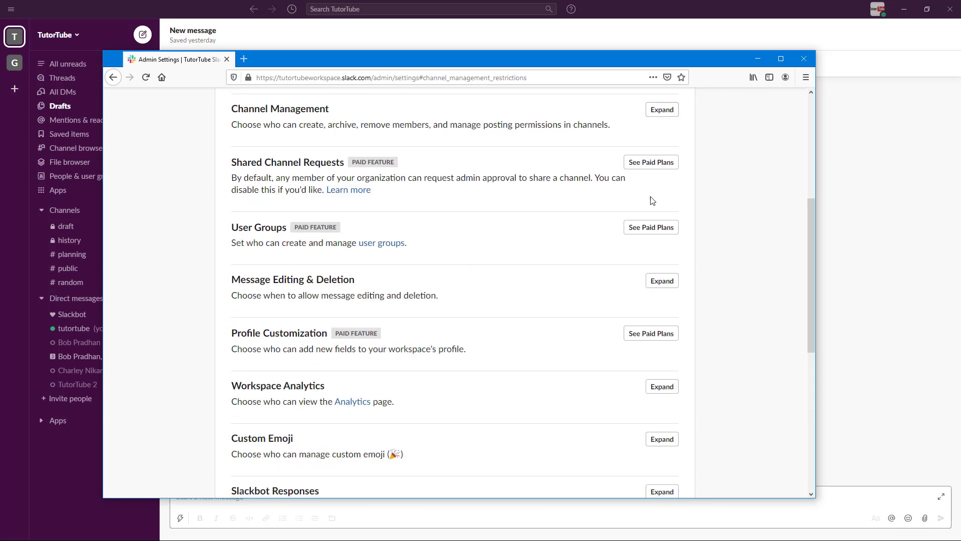
scroll(271, 158, up, 2)
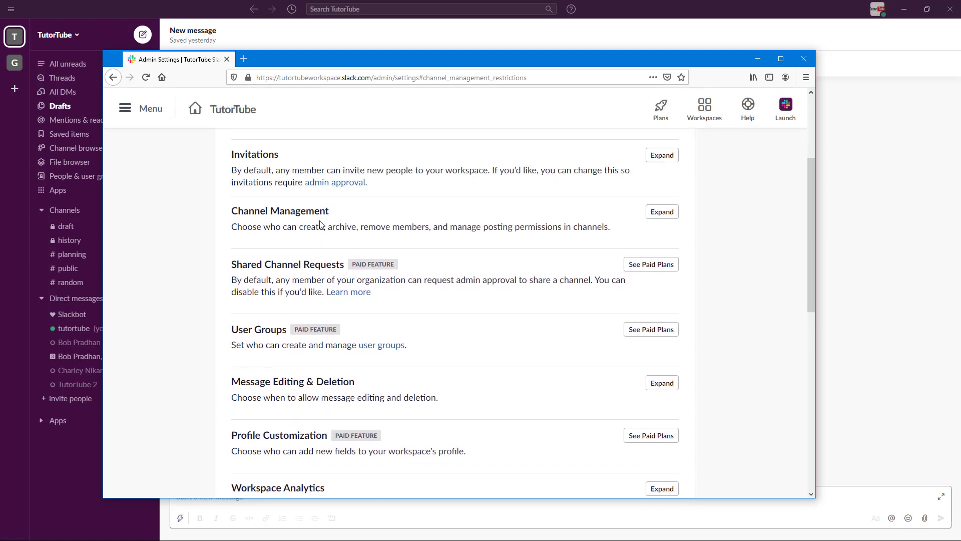
scroll(551, 356, down, 1)
scroll(551, 356, down, 2)
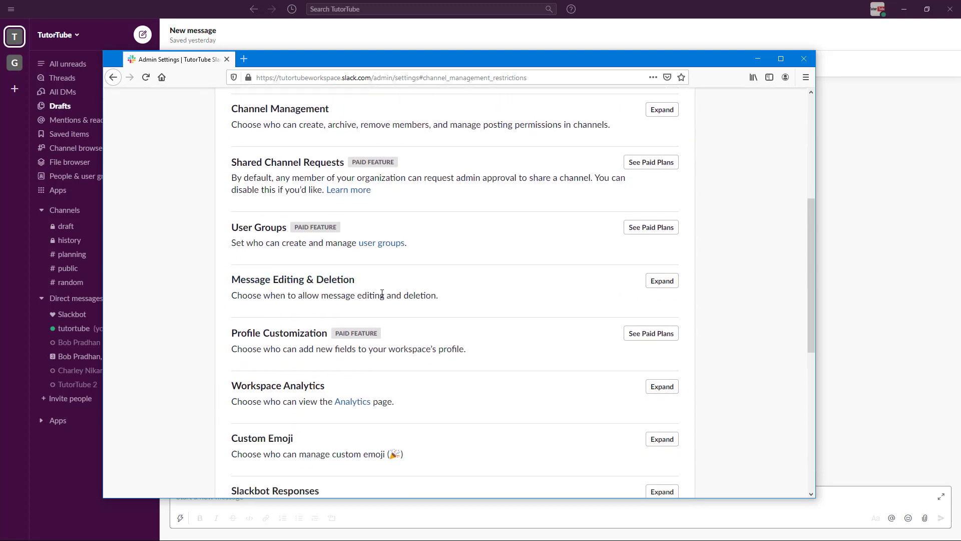
- Review the allowed editing times and deletion rights under Message Editing & Deletion, collapsing the section without saving
click(666, 281)
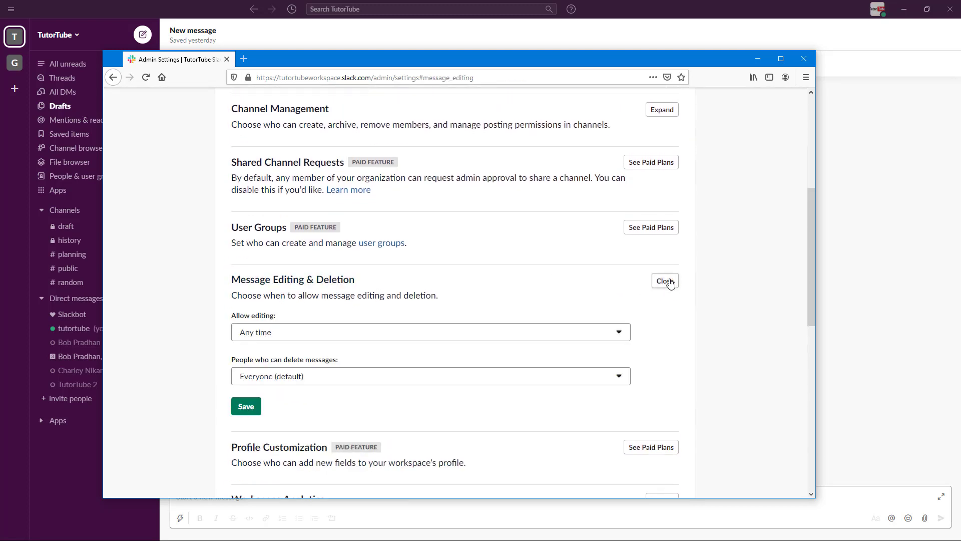
click(295, 335)
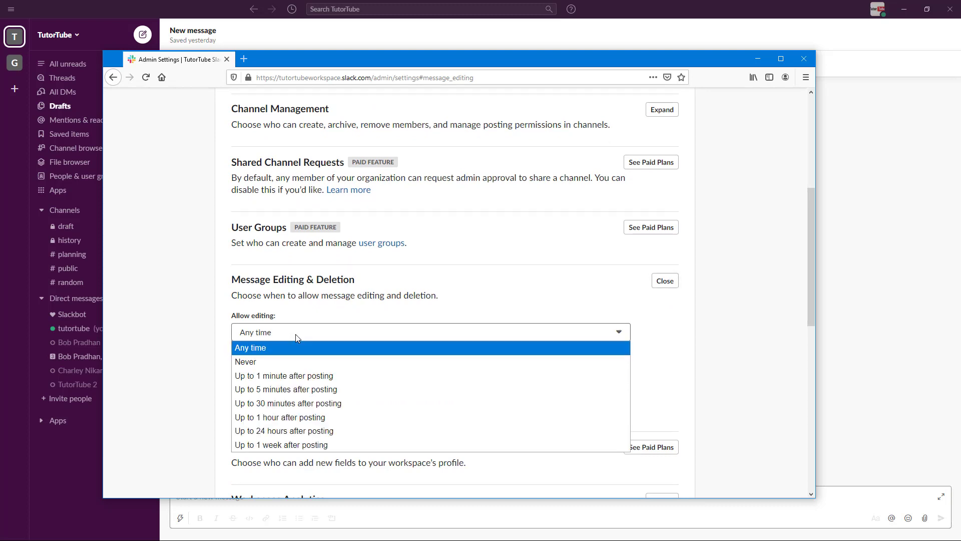
click(459, 274)
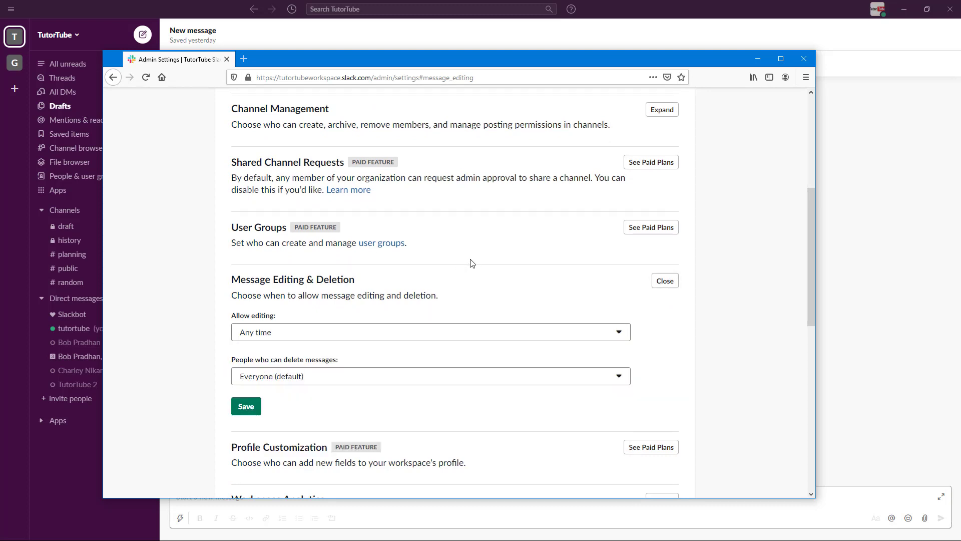
click(656, 286)
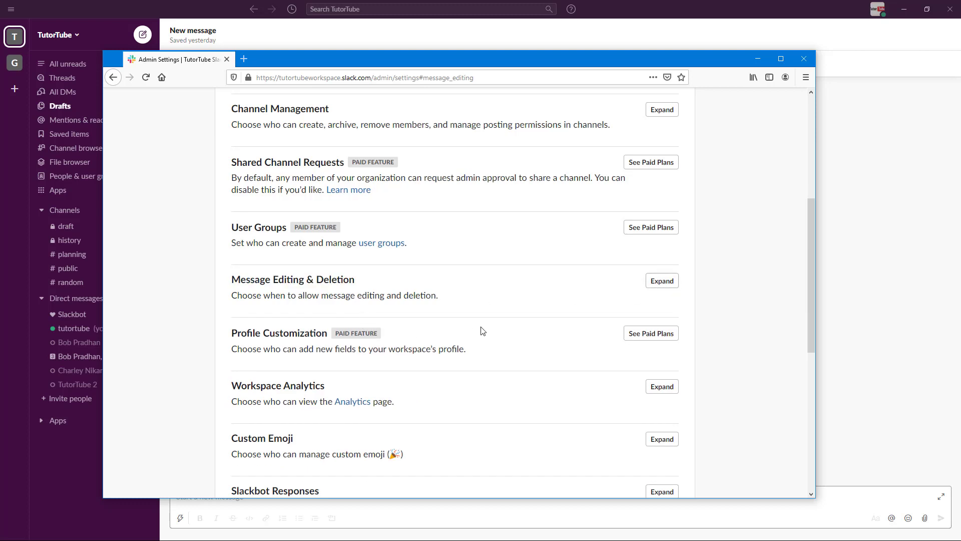
- Review who can view Workspace Analytics and who can manage Custom Emoji, collapsing both sections
scroll(491, 350, down, 1)
scroll(382, 347, down, 2)
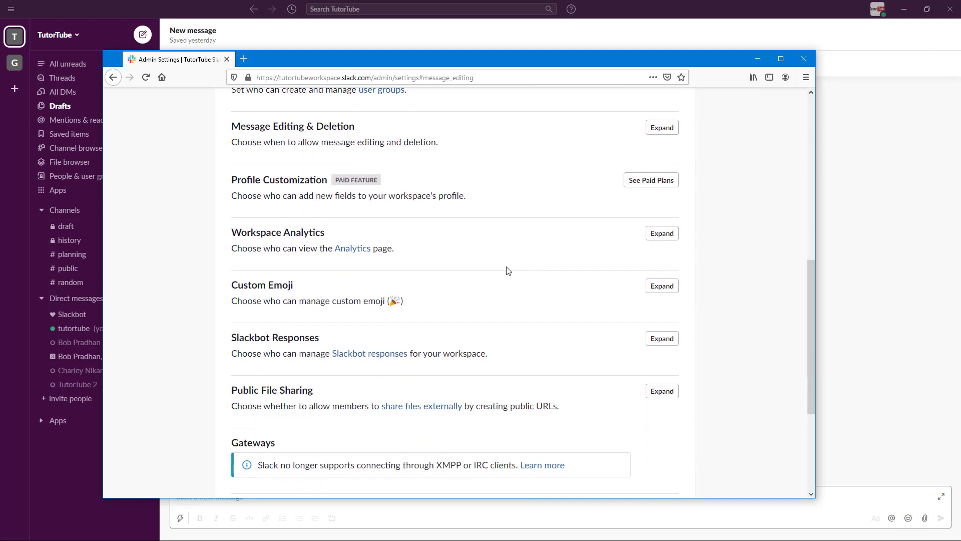
click(668, 237)
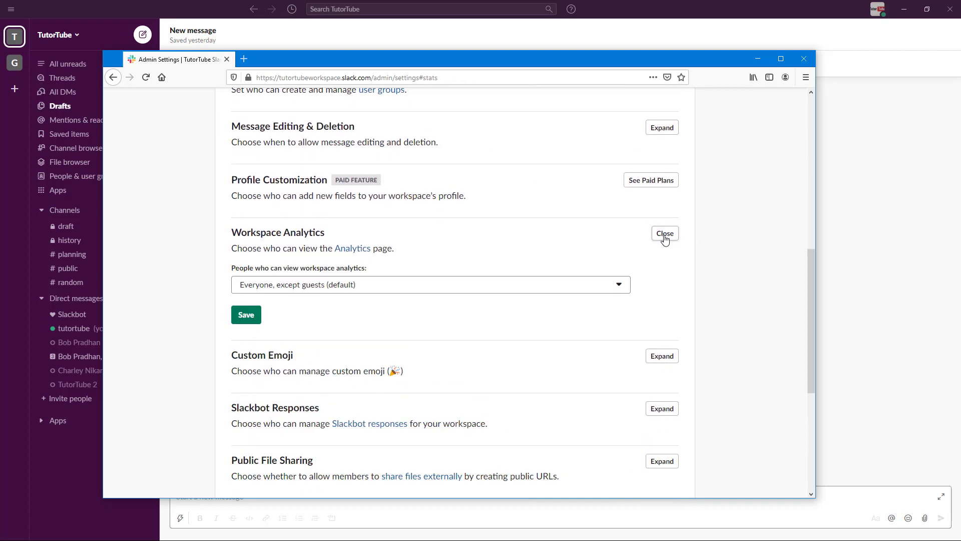
click(665, 235)
click(656, 286)
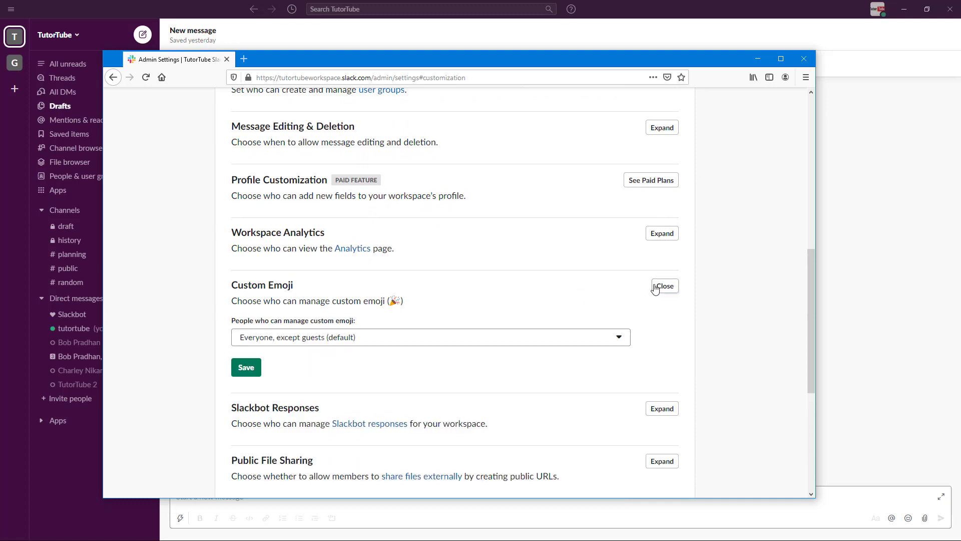
click(660, 288)
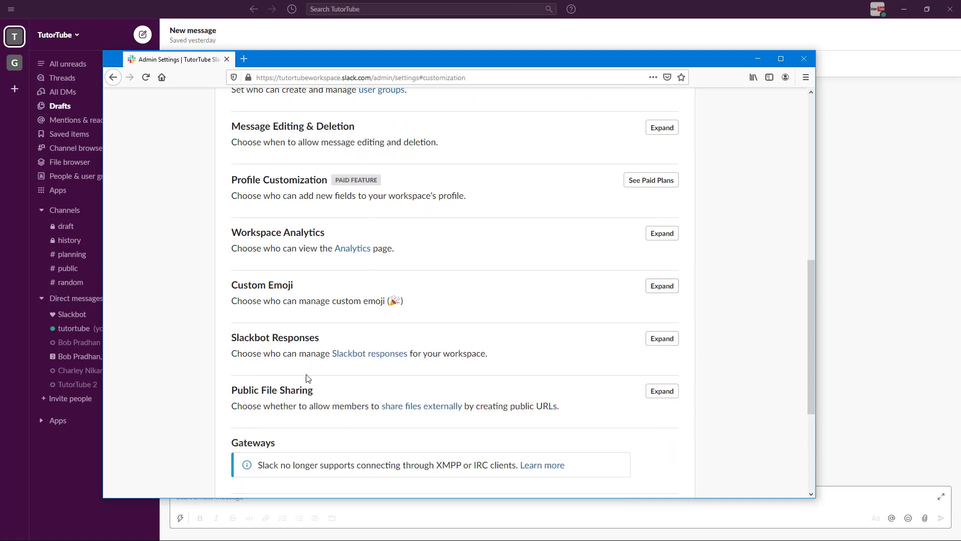
- Review the public file URL creation option under Public File Sharing, and collapse the section without saving
click(676, 398)
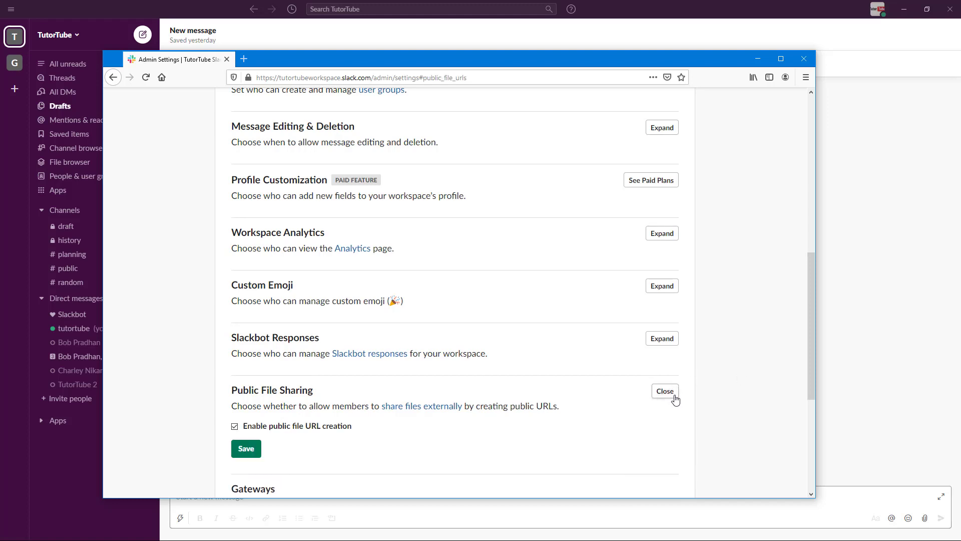
click(675, 397)
click(674, 398)
double_click(250, 426)
click(664, 392)
- Open the authentication settings and review two-factor authentication and the Forced Password Reset options, leaving the reset section collapsed
scroll(562, 380, up, 8)
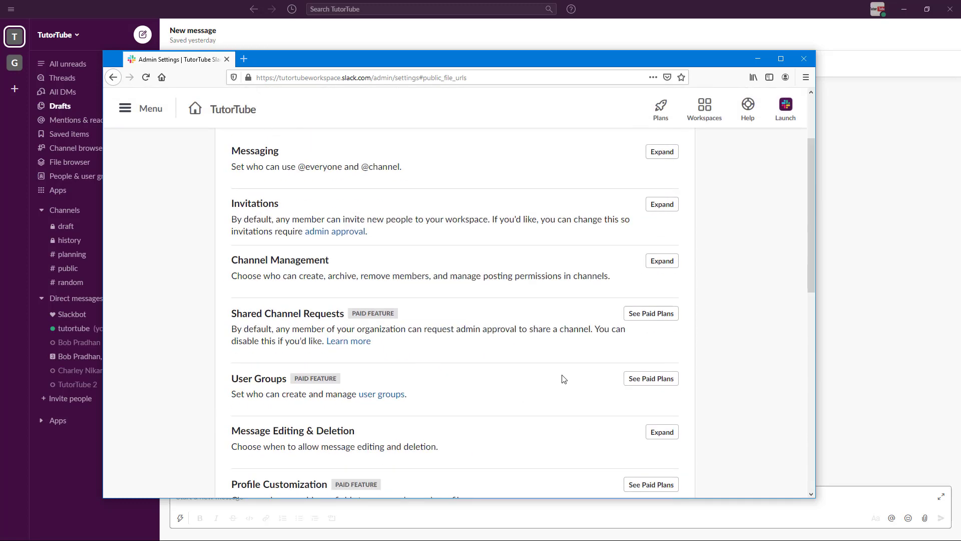
click(408, 216)
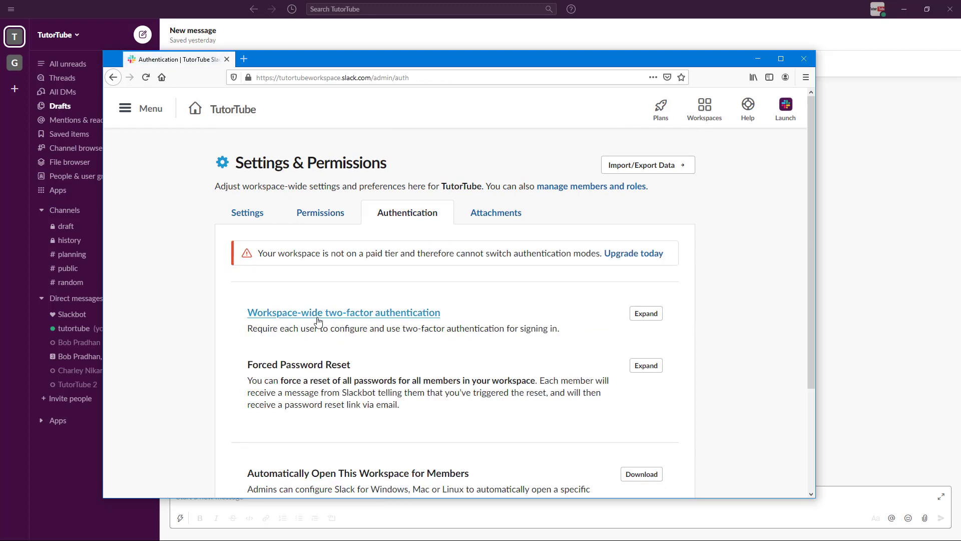
scroll(576, 311, down, 2)
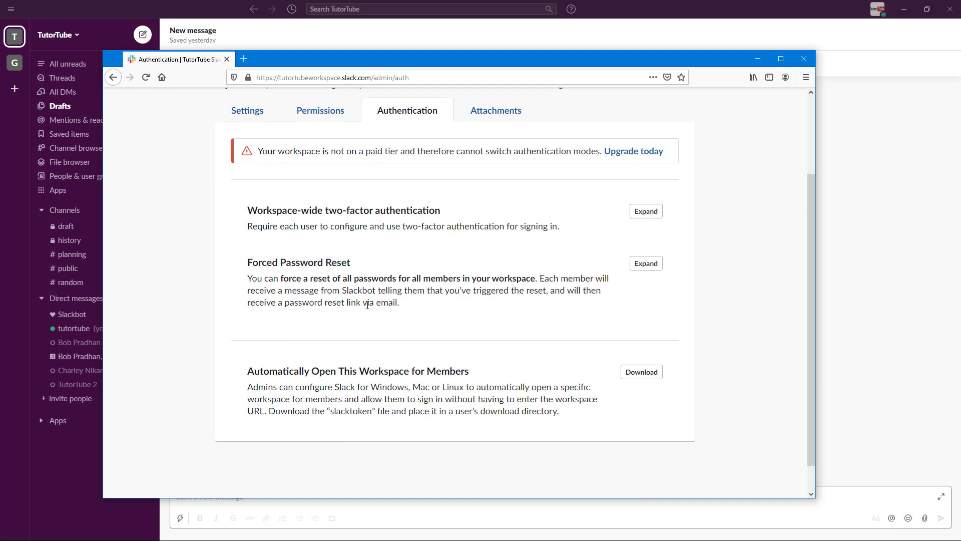
click(645, 269)
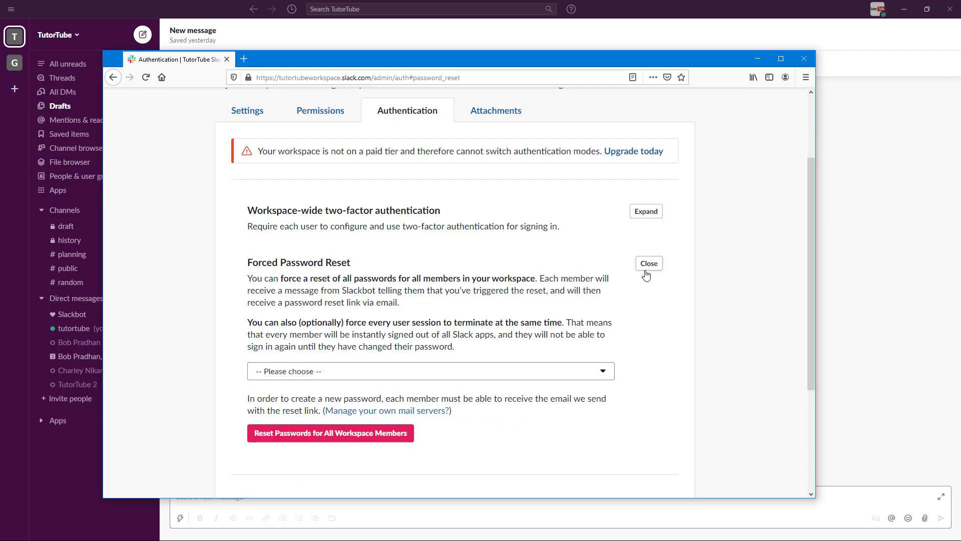
click(645, 270)
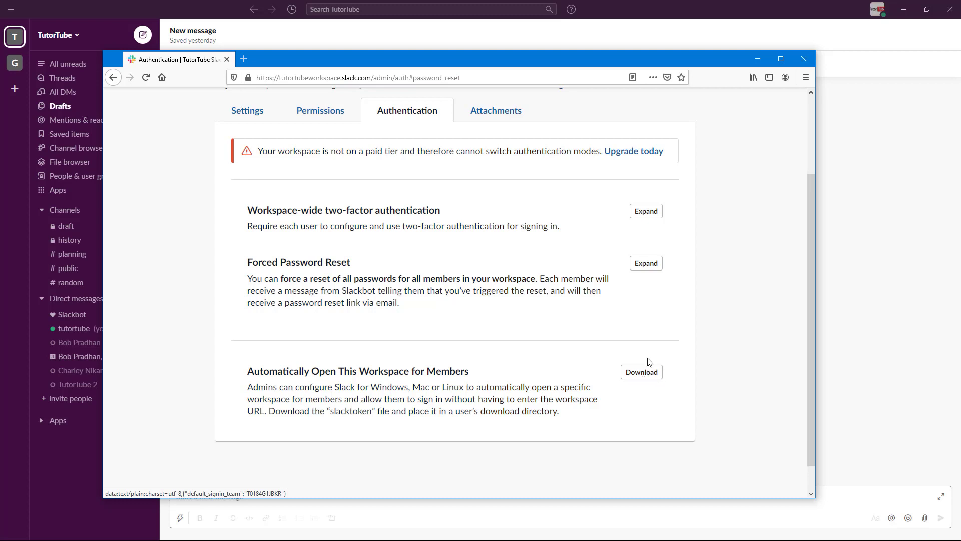
- View the Attachments settings for blocked link previews, and return to the general workspace settings
scroll(581, 381, up, 3)
click(485, 214)
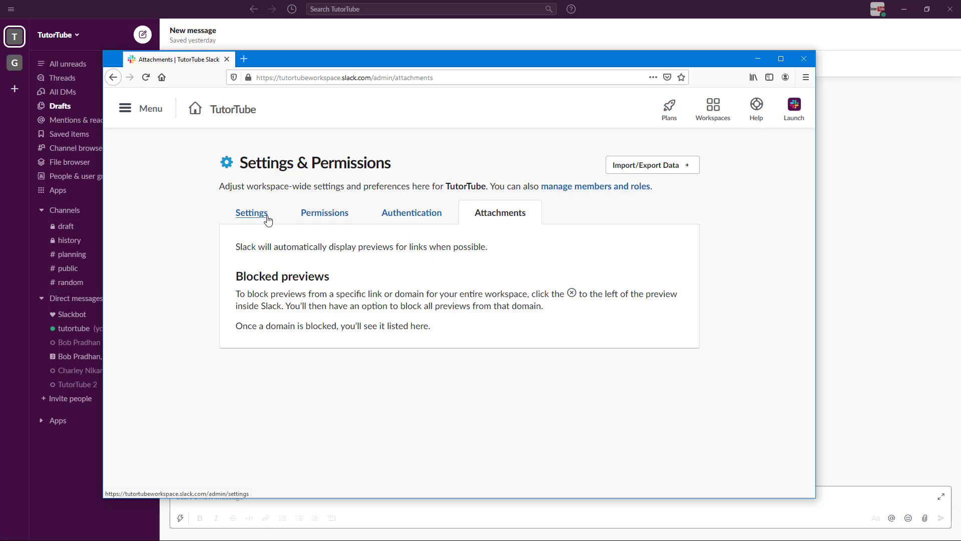
click(268, 220)
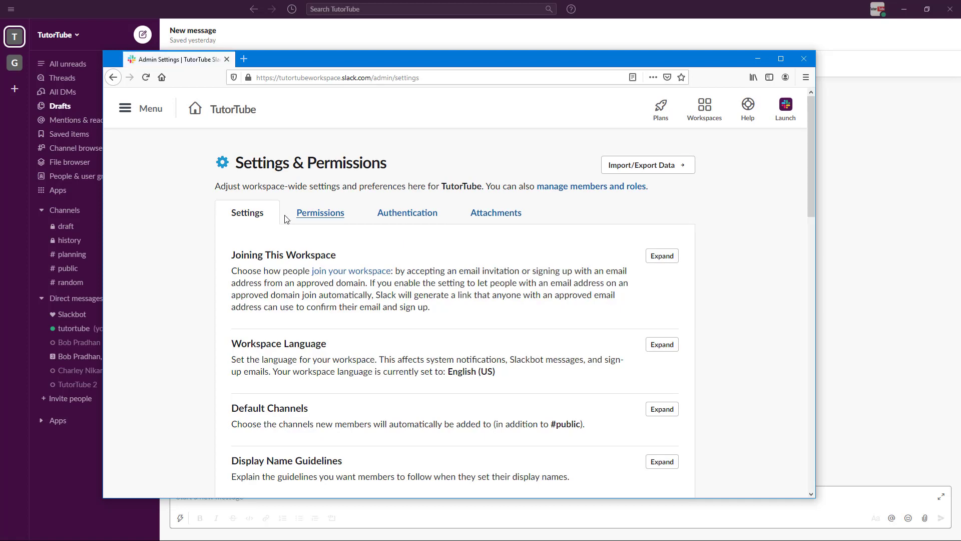
- Close the workspace settings browser window and show the Settings & administration options for TutorTube in Slack
click(803, 64)
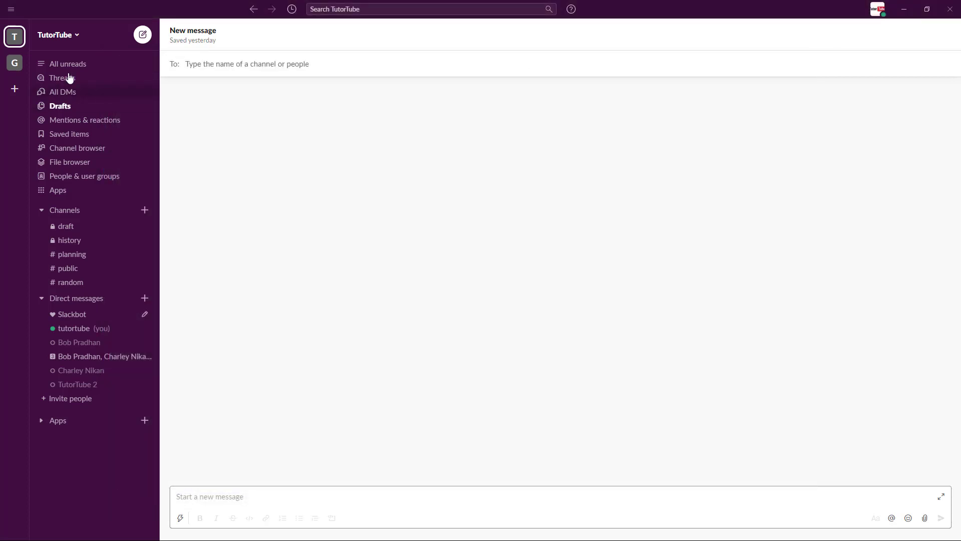
click(70, 35)
mouse_move(127, 159)
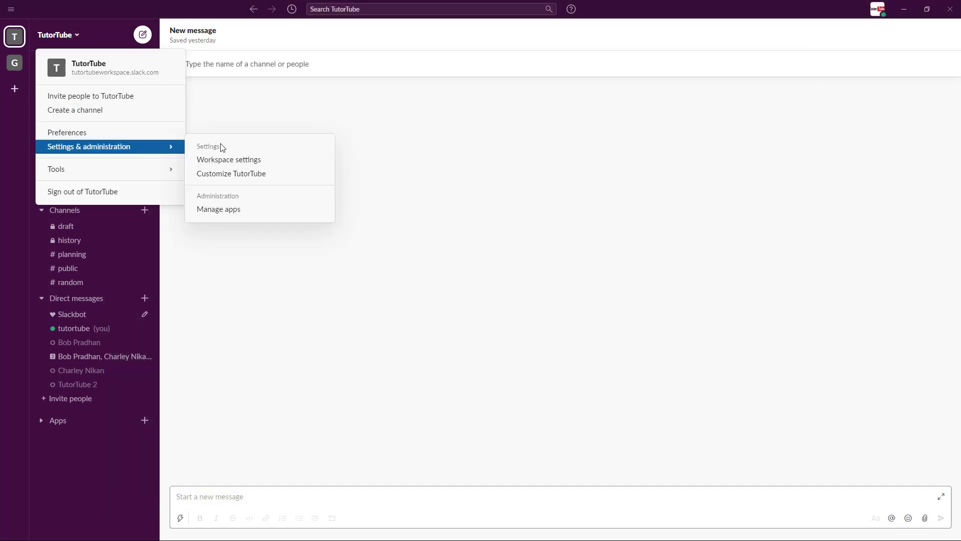